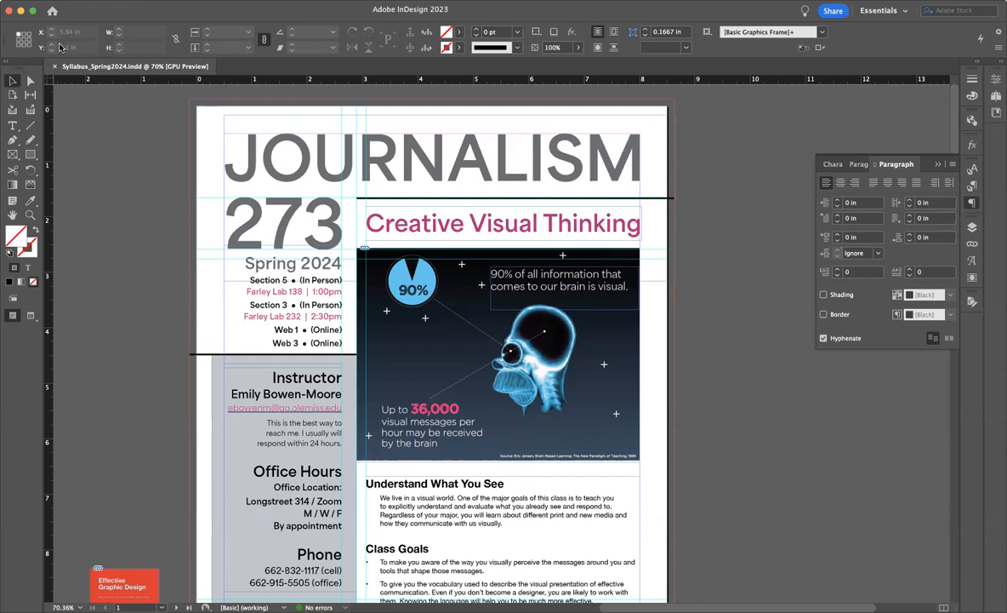
pyautogui.click(63, 1)
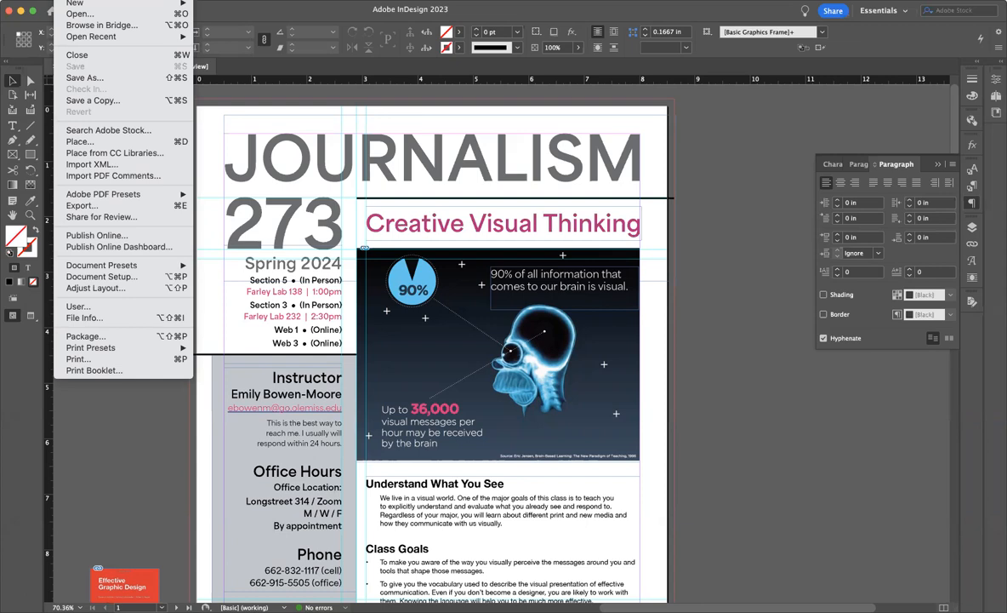
pyautogui.click(87, 1)
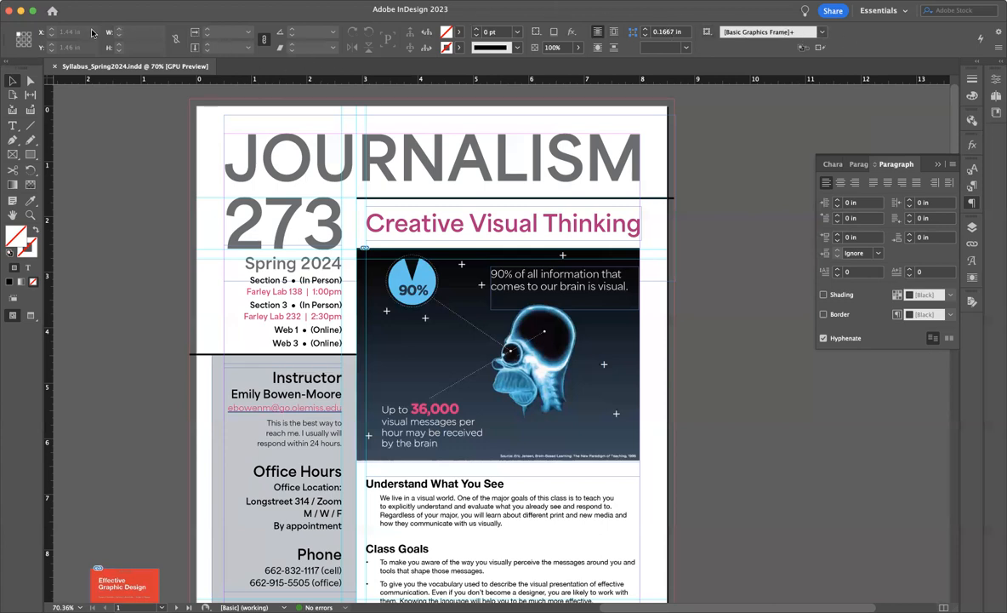
# Compare the control options offered for the Selection, Type and Rectangle tools, including the Type tool's character and paragraph formatting controls
pyautogui.click(31, 81)
pyautogui.click(12, 80)
pyautogui.click(12, 126)
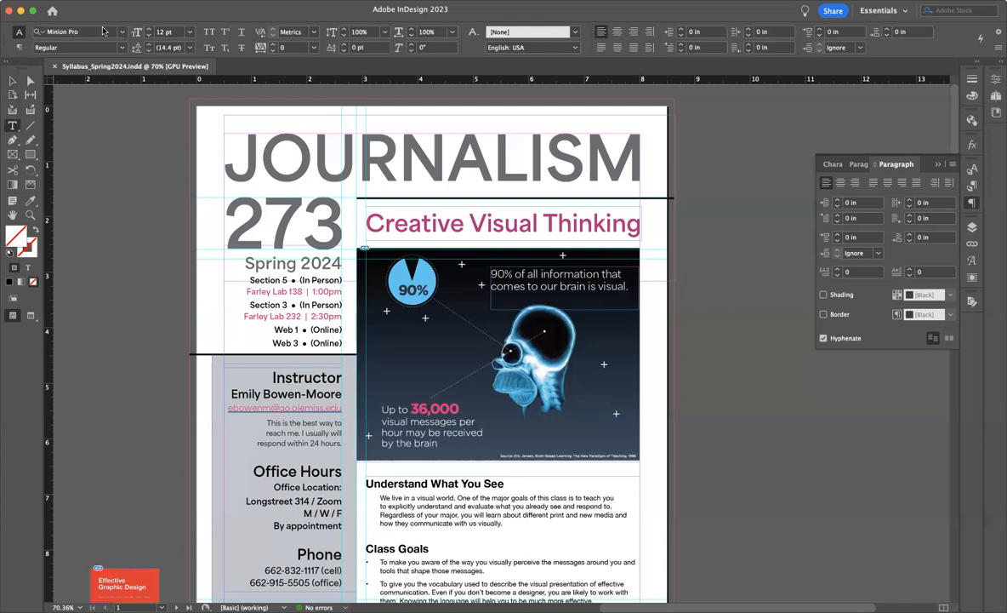
pyautogui.click(20, 47)
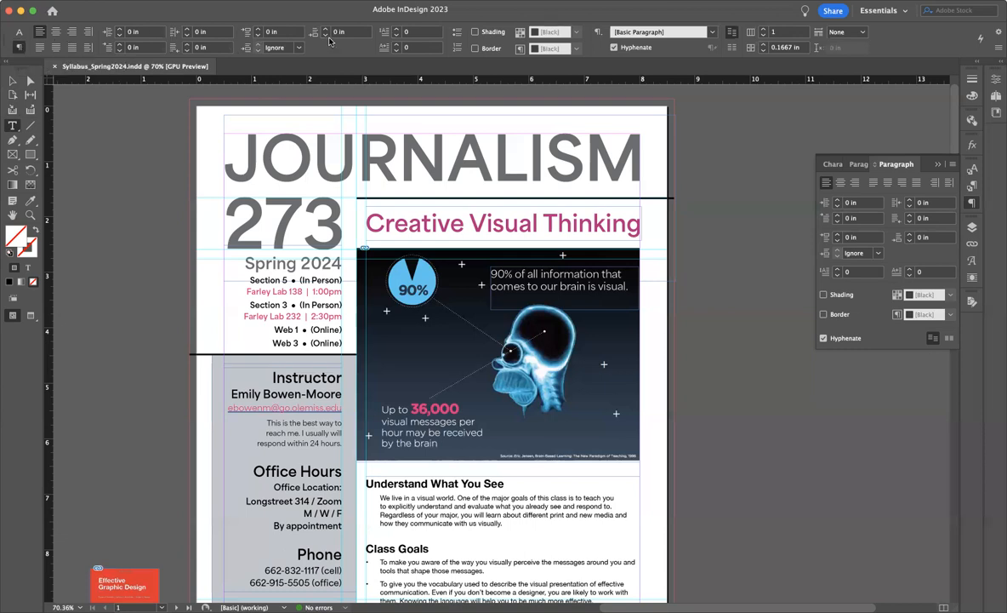
pyautogui.click(19, 32)
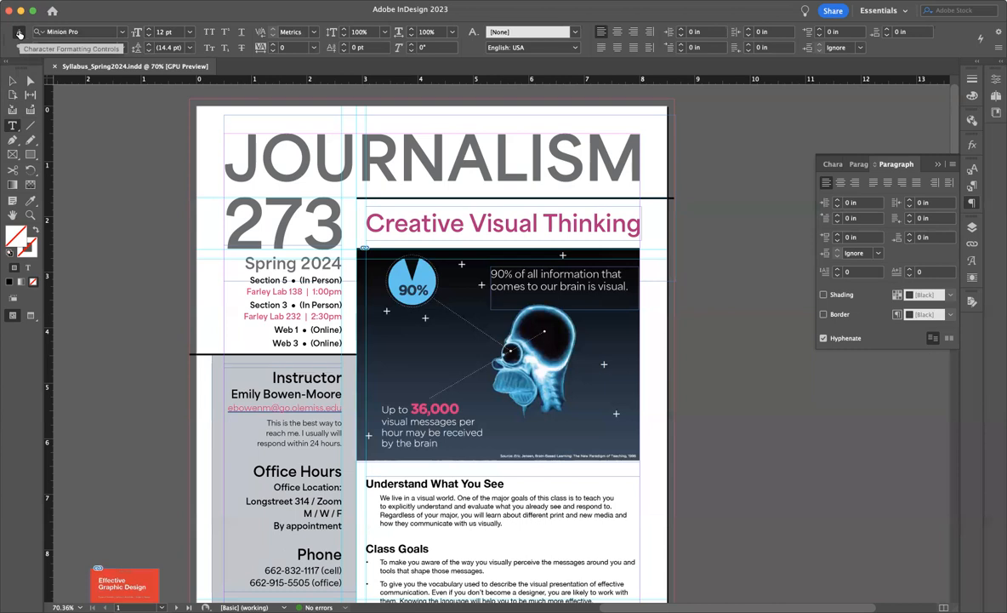
pyautogui.click(29, 156)
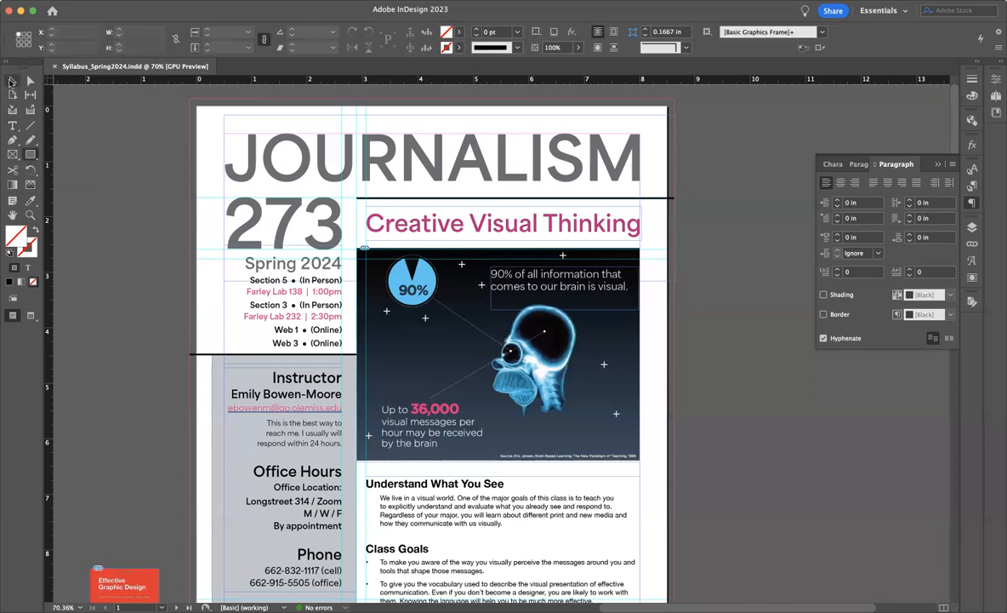
# Review the fill and stroke color swatches and the Color Picker, cancelling without choosing a color
pyautogui.click(461, 34)
pyautogui.click(460, 34)
pyautogui.click(451, 34)
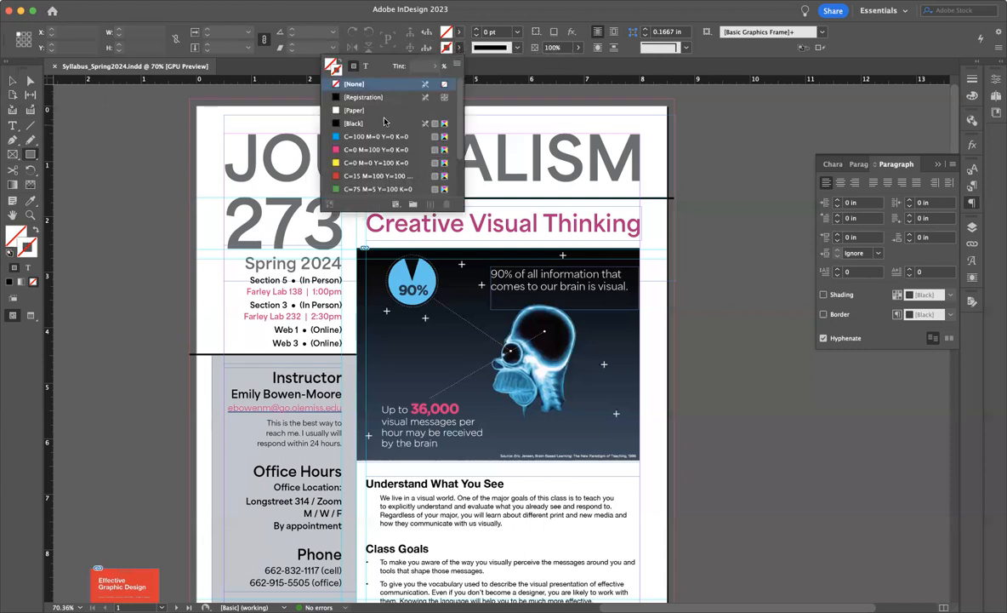
pyautogui.click(454, 43)
pyautogui.doubleClick(451, 34)
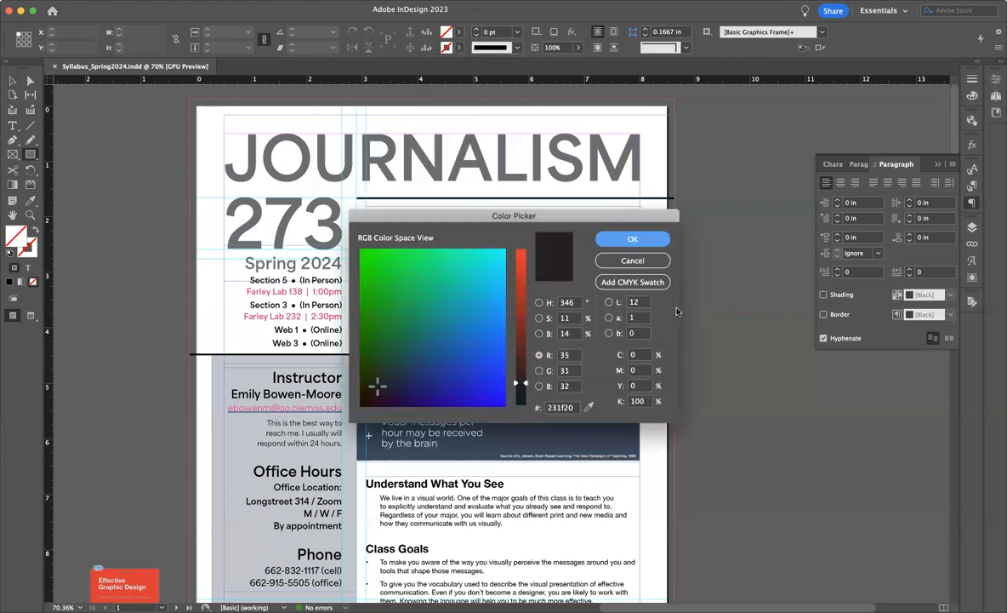
pyautogui.click(643, 262)
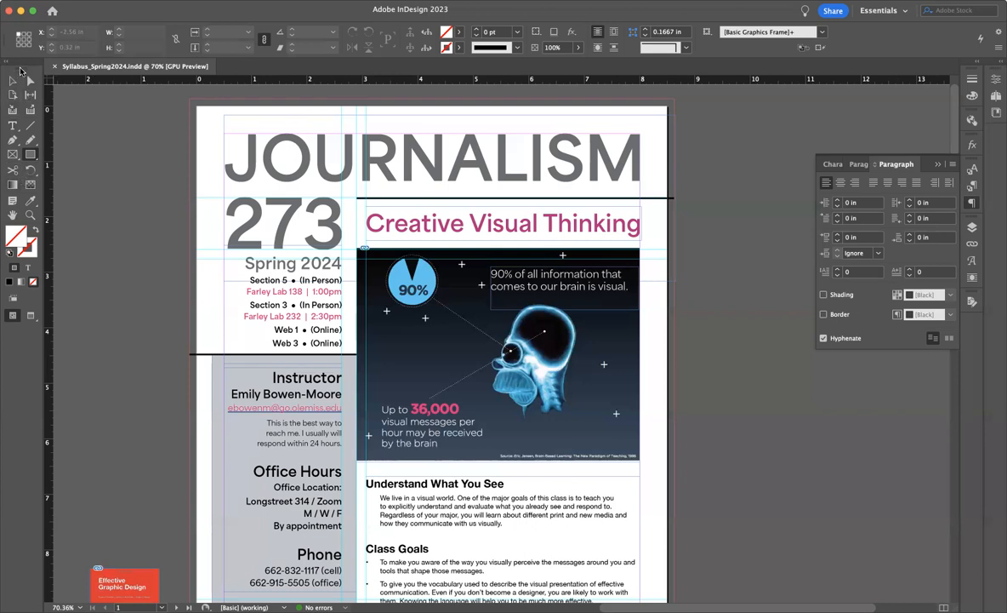
# Undock the Tools panel, cycle it through its single-column, horizontal and two-column layouts, and dock it back in its original place
pyautogui.moveTo(20, 71); pyautogui.dragTo(107, 128)
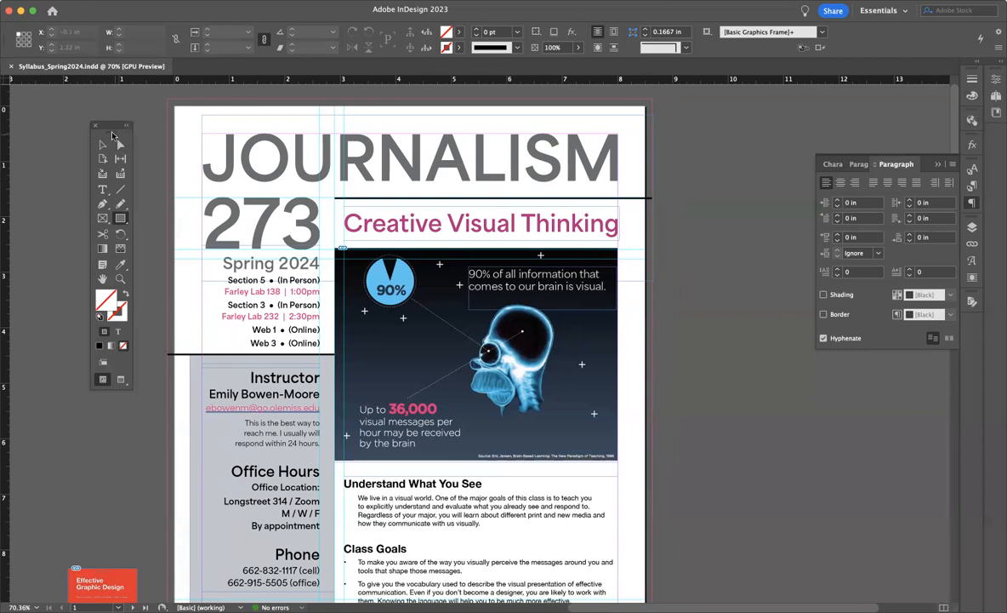
pyautogui.moveTo(111, 134); pyautogui.dragTo(73, 139)
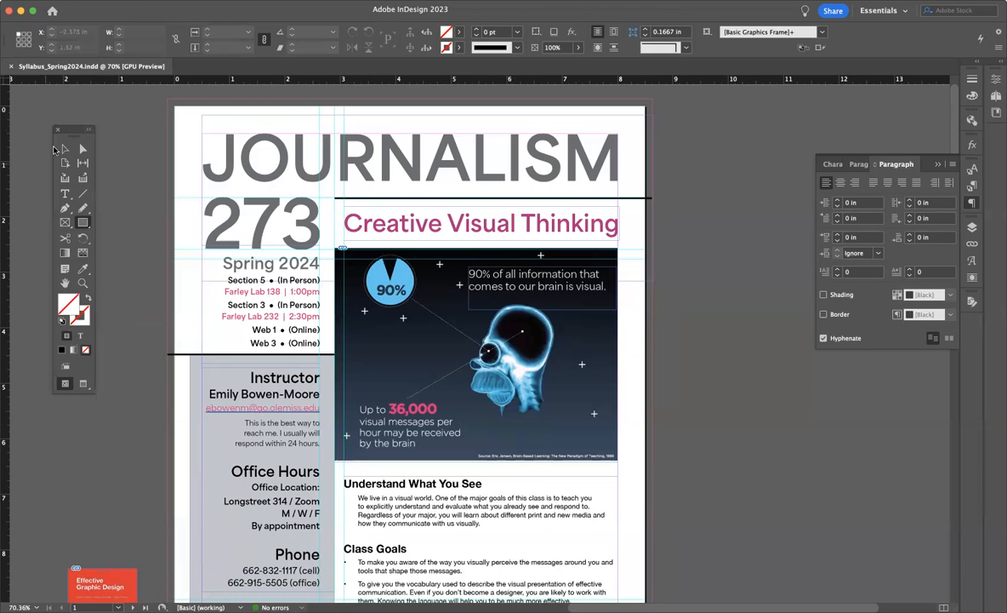
pyautogui.click(90, 131)
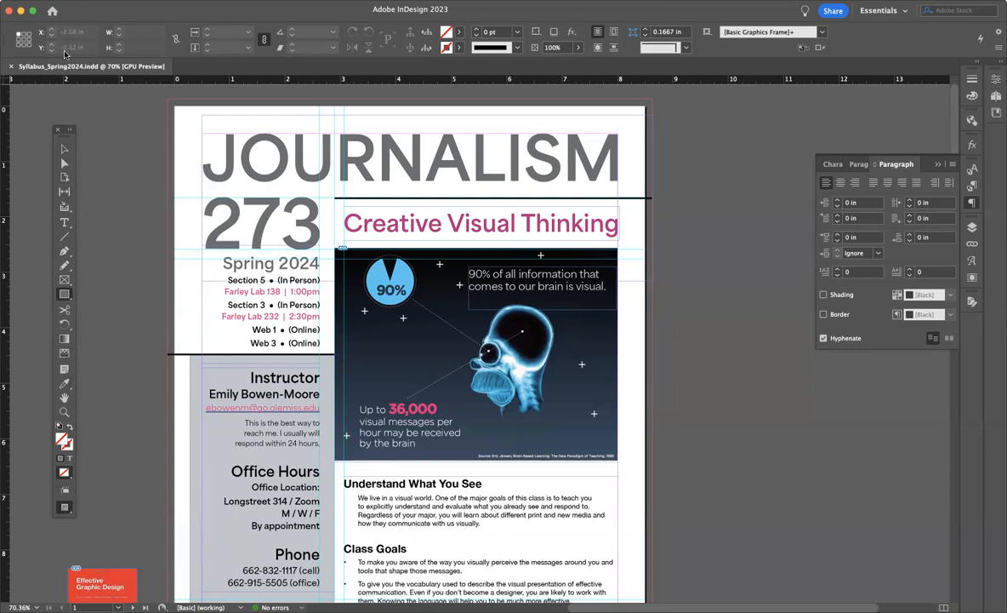
pyautogui.click(71, 131)
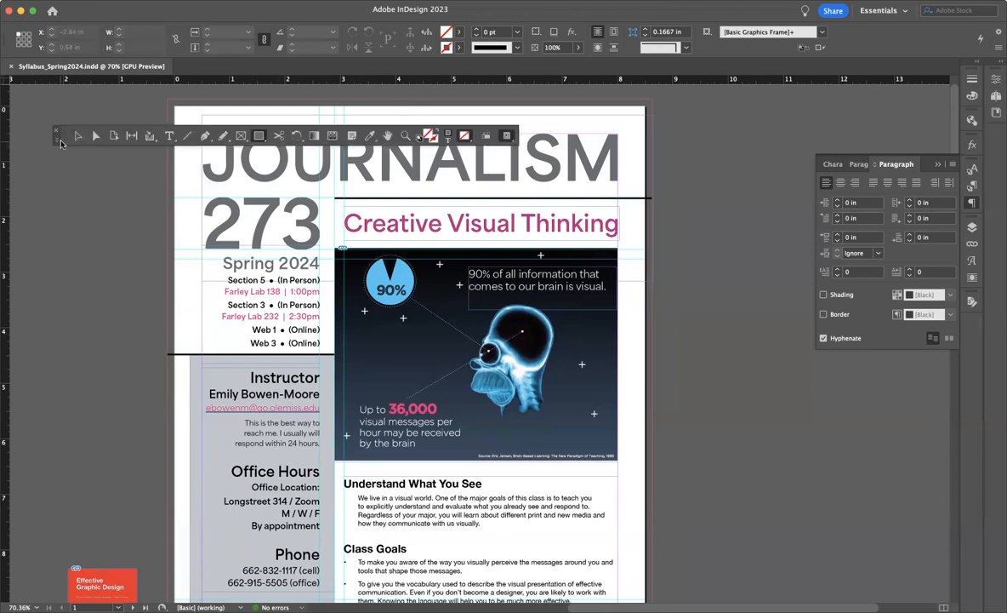
pyautogui.moveTo(63, 140); pyautogui.dragTo(46, 101)
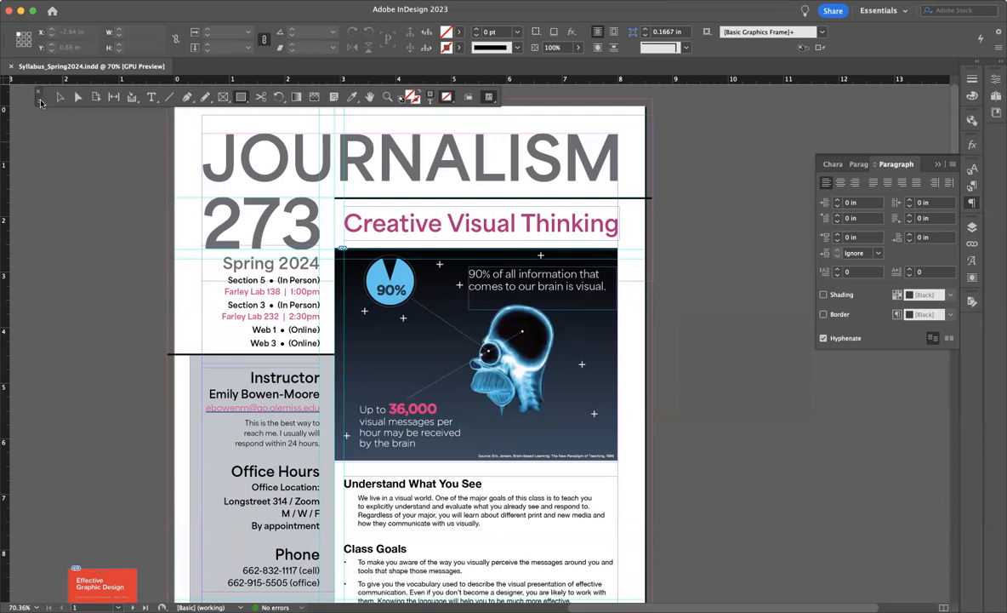
pyautogui.doubleClick(40, 104)
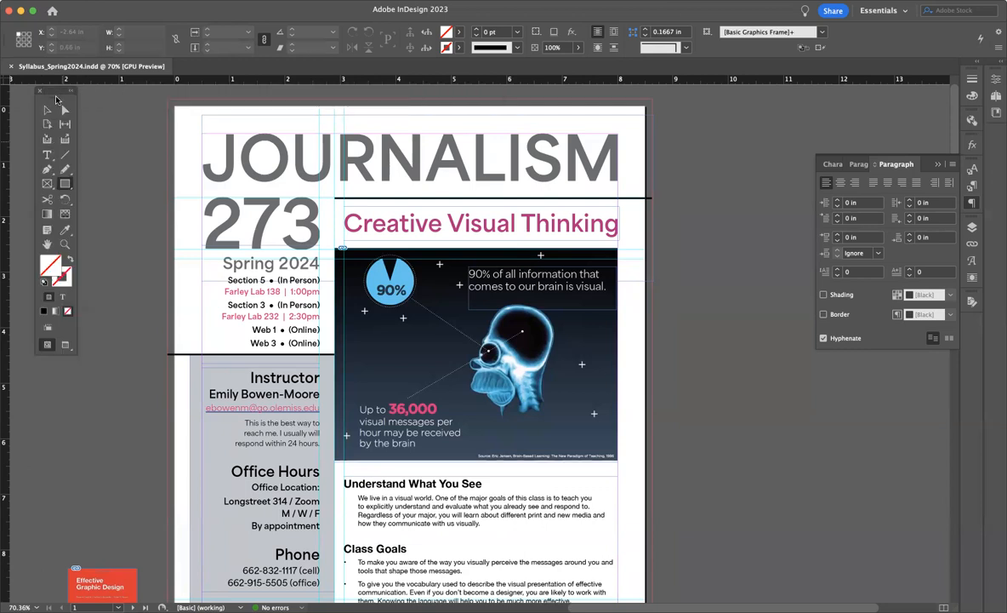
pyautogui.moveTo(56, 100); pyautogui.dragTo(4, 105)
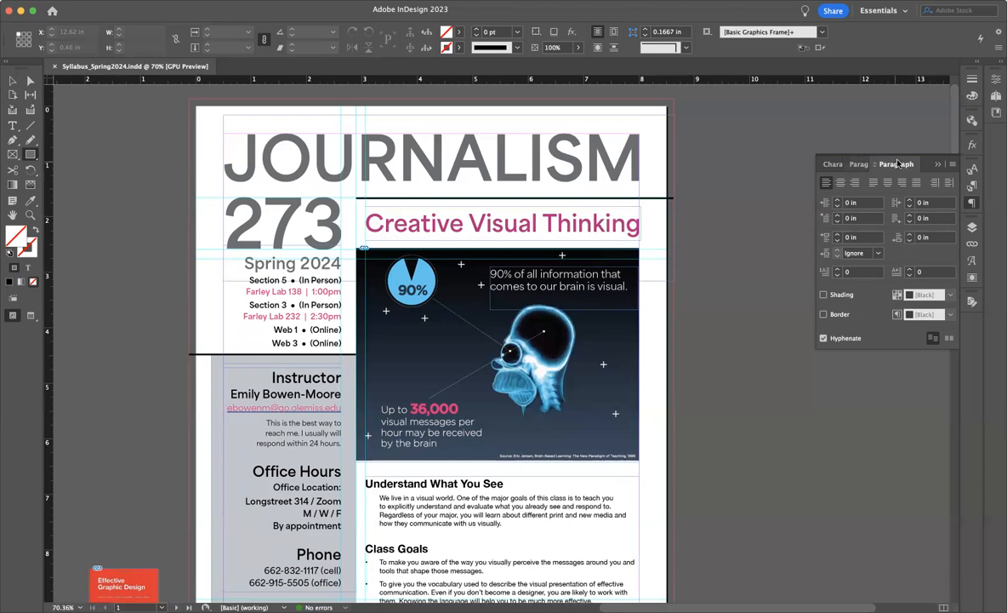
# Review the document's character styles and paragraph styles, and return to the Paragraph panel
pyautogui.click(833, 164)
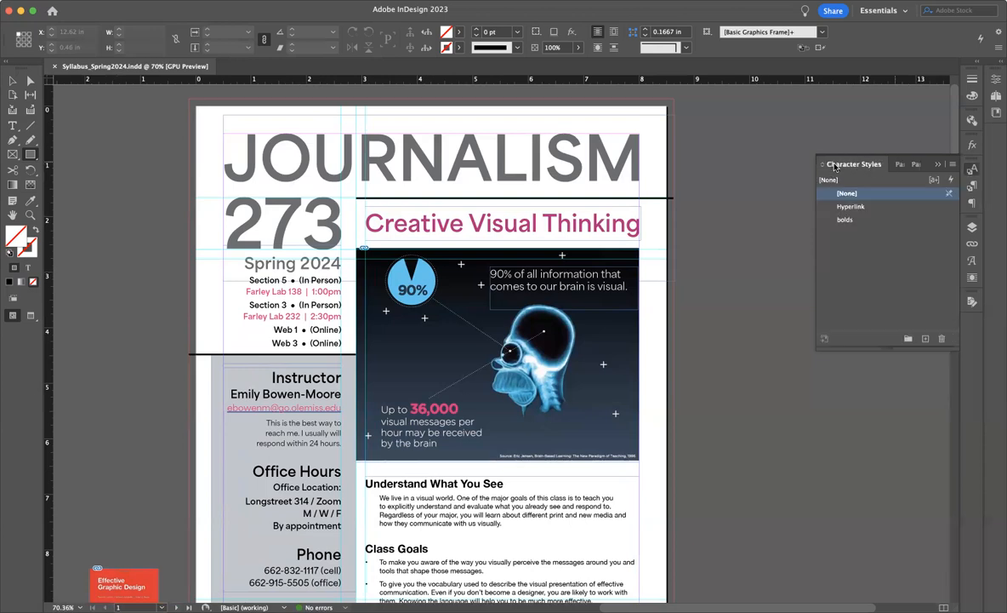
pyautogui.click(900, 164)
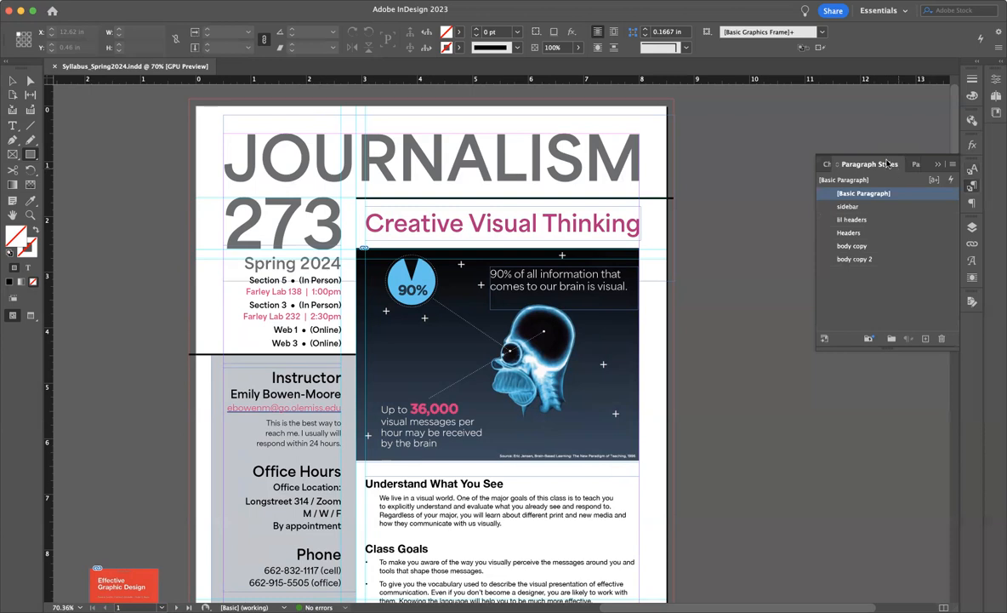
pyautogui.click(974, 210)
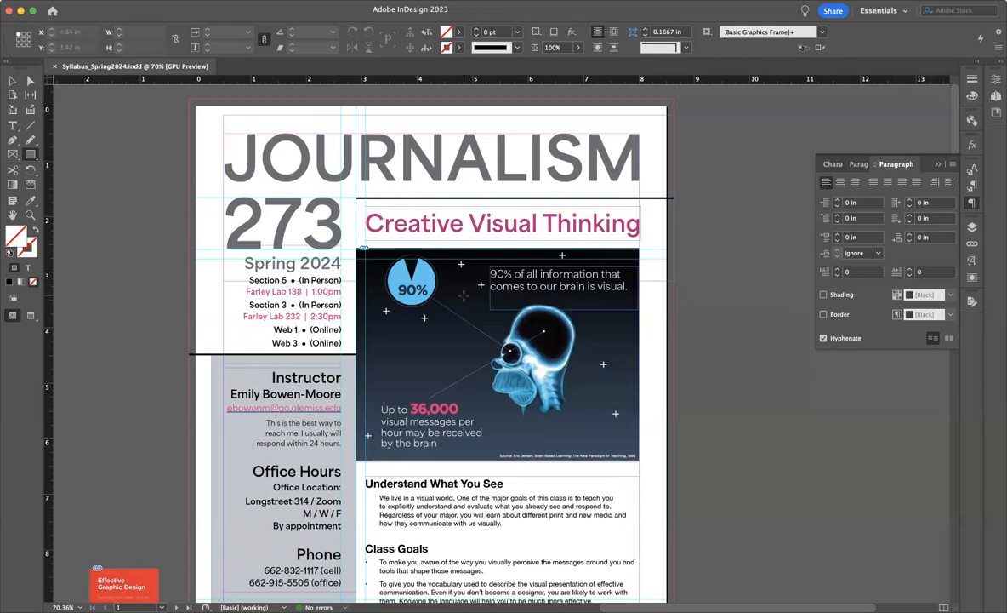
# Activate the Type tool, look over the Paragraph panel's additional options, and collapse the panel group
pyautogui.click(13, 125)
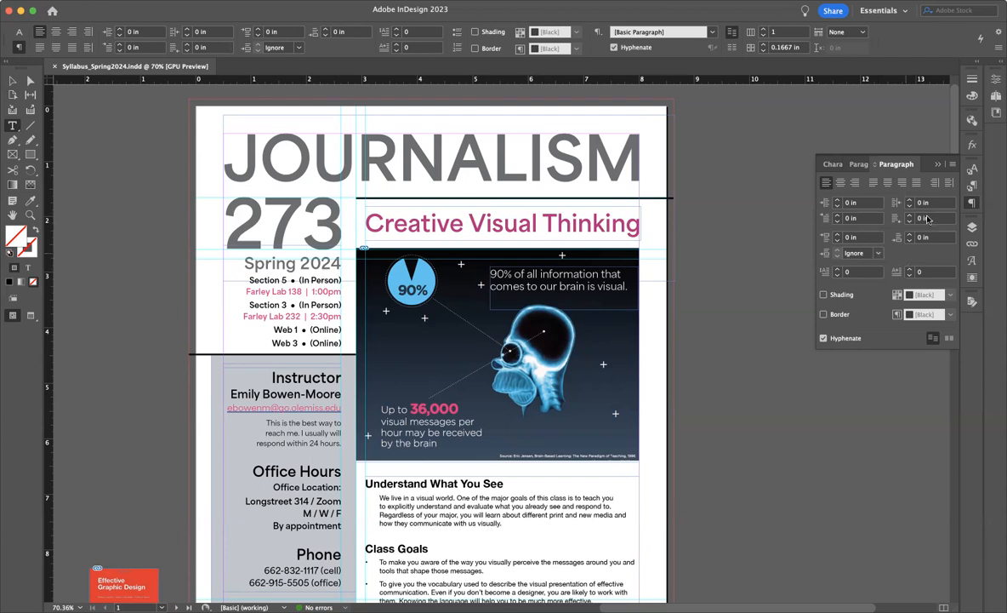
pyautogui.click(954, 164)
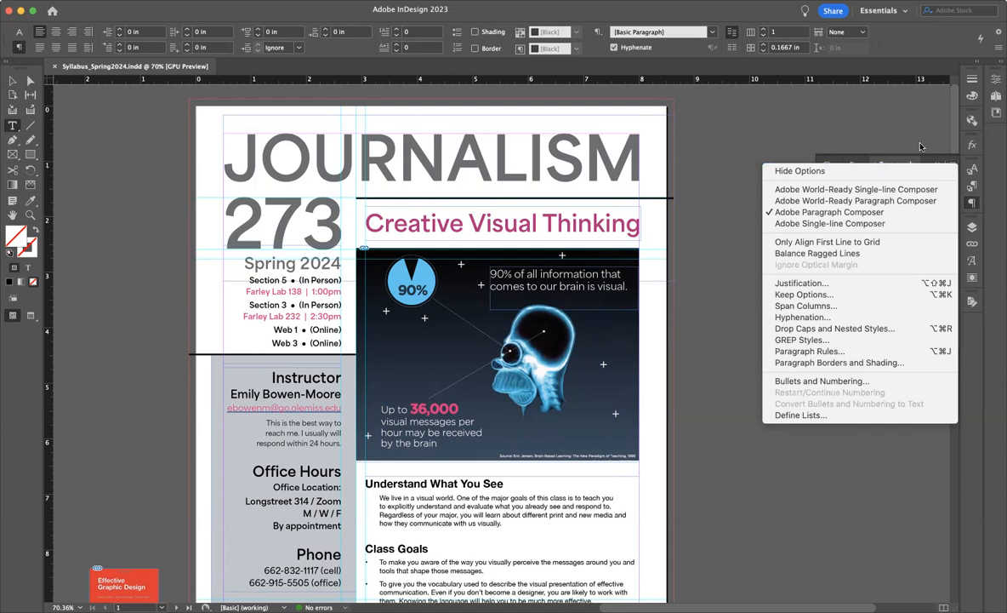
pyautogui.click(920, 146)
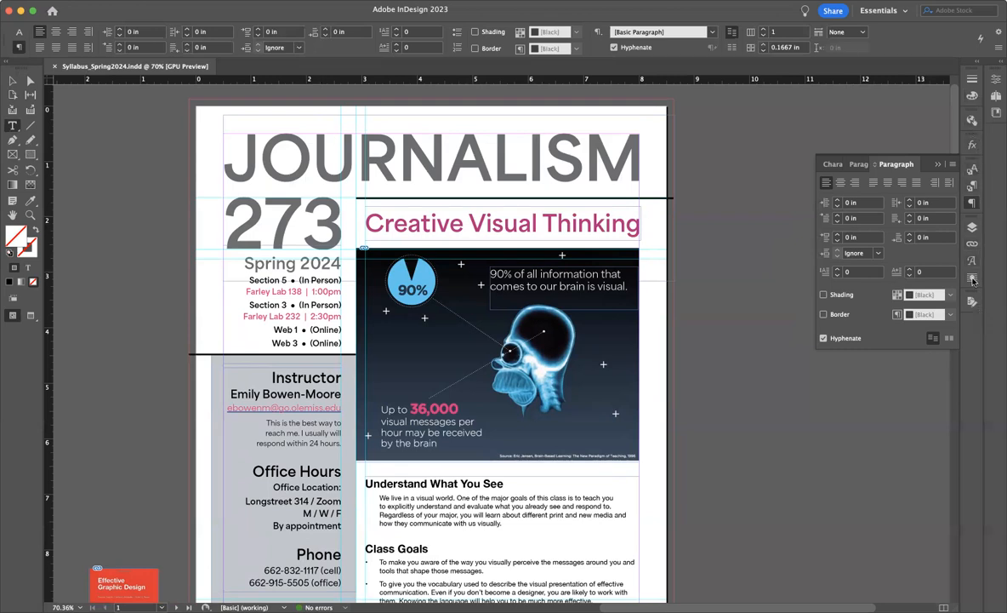
pyautogui.click(939, 165)
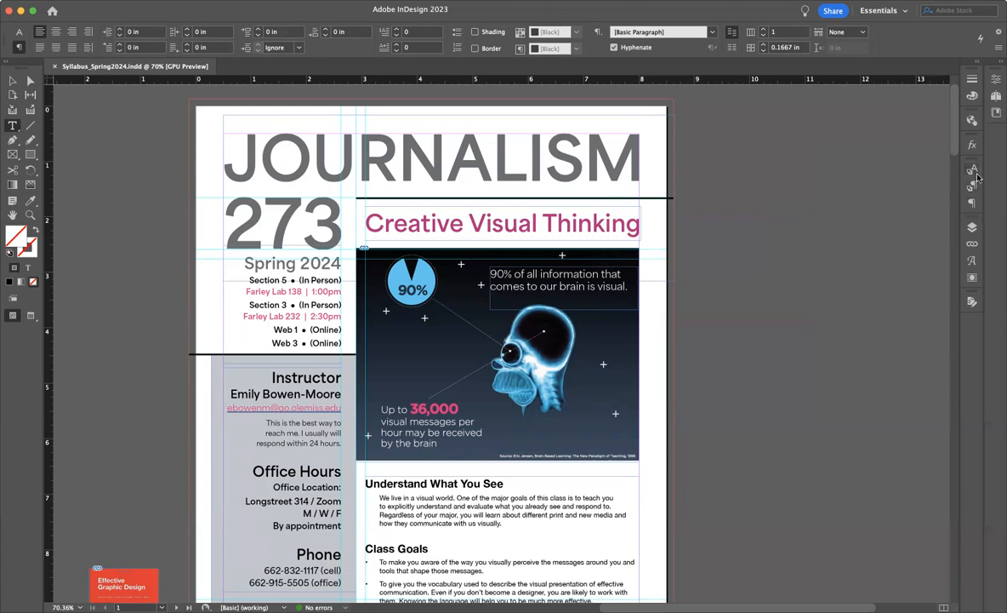
# Separate the Paragraph panel from the styles group as a floating panel, and check the remaining Character Styles and Paragraph Styles group
pyautogui.moveTo(973, 206); pyautogui.dragTo(712, 162)
pyautogui.click(870, 171)
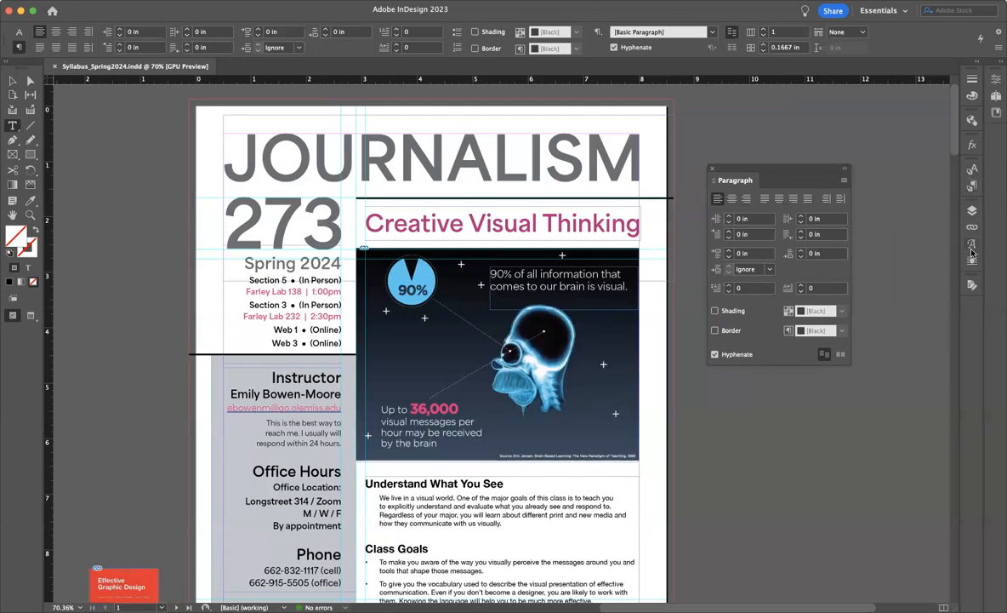
pyautogui.click(972, 186)
pyautogui.click(836, 164)
pyautogui.click(905, 164)
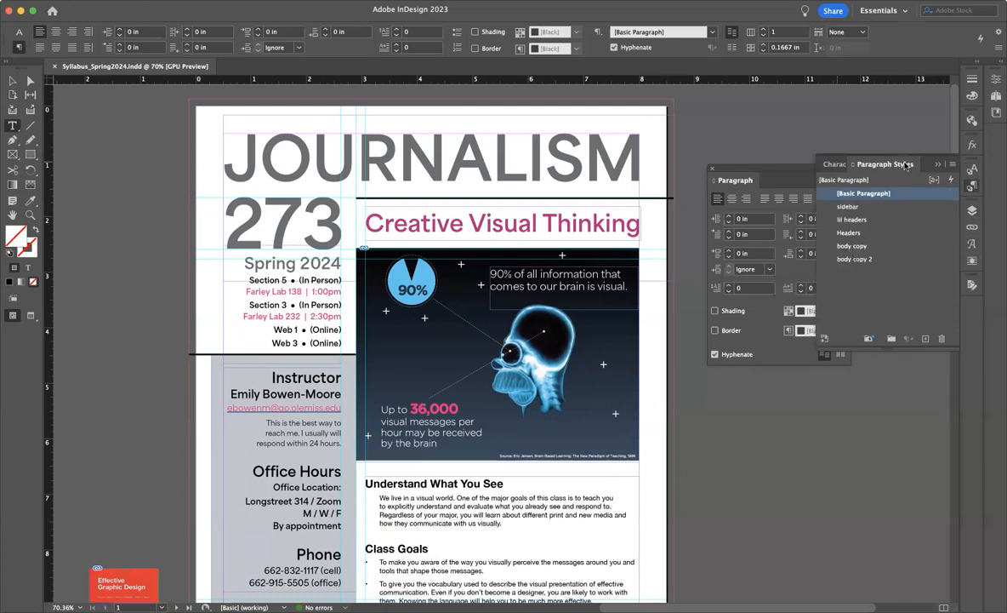
pyautogui.click(938, 165)
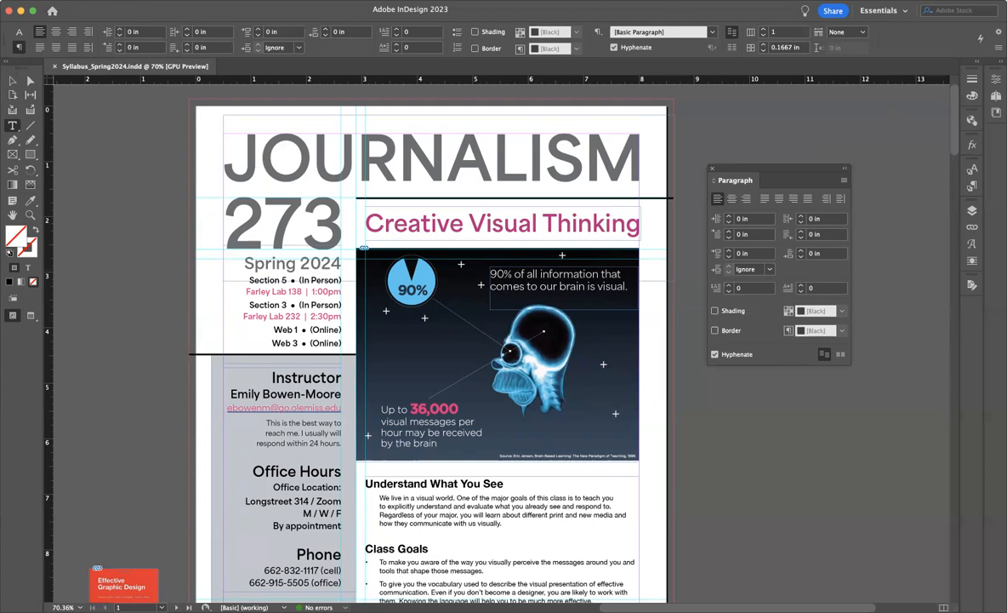
# Show the Character panel and group it with the floating Paragraph panel
pyautogui.click(306, 0)
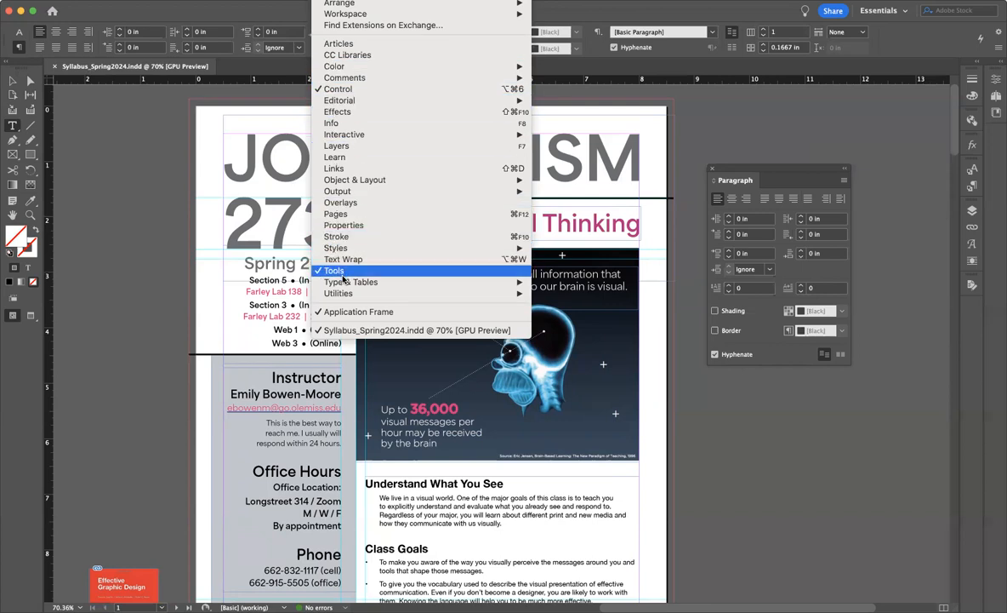
pyautogui.moveTo(342, 283)
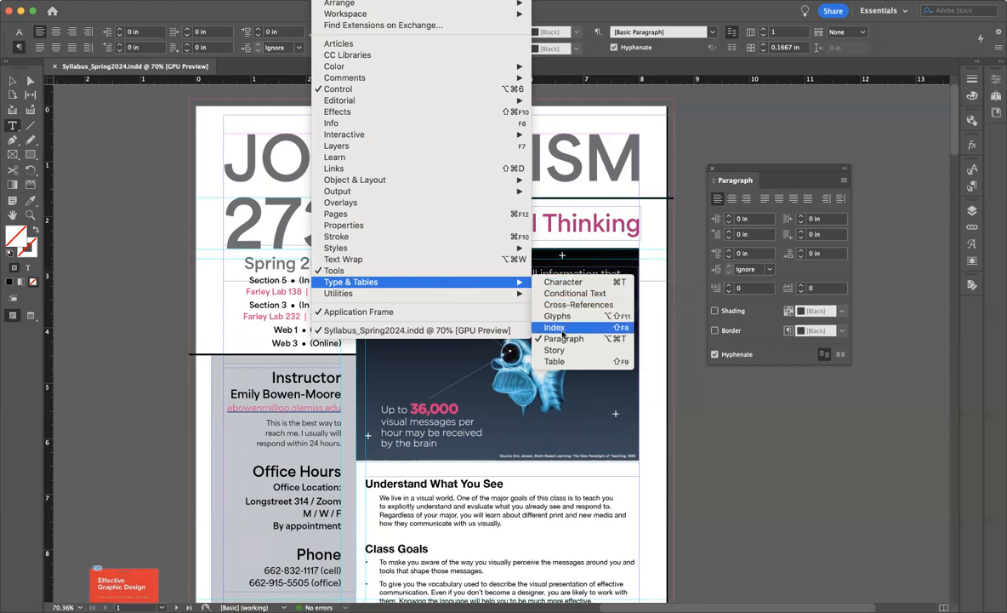
pyautogui.click(562, 282)
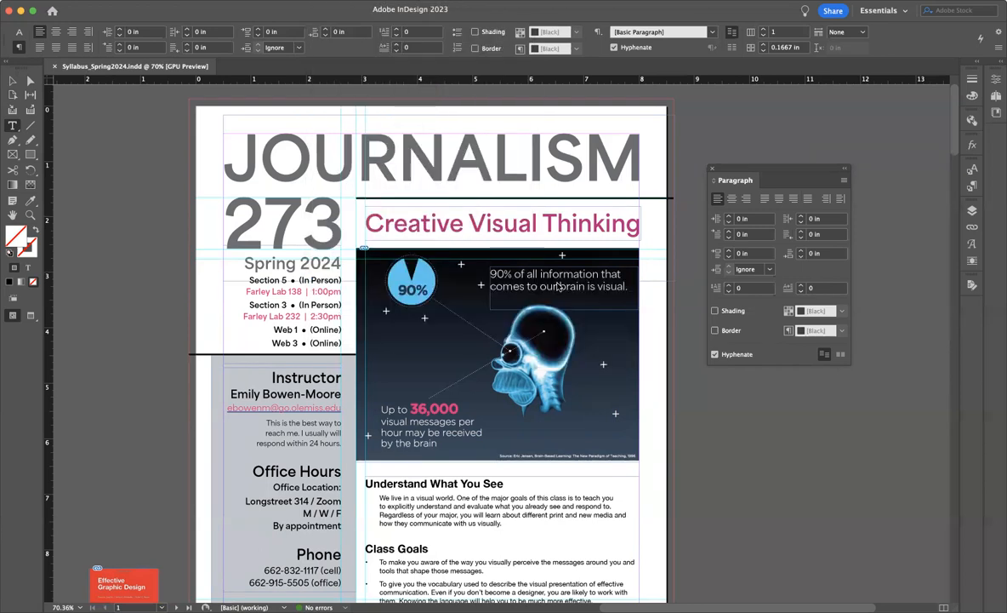
pyautogui.moveTo(544, 114); pyautogui.dragTo(804, 176)
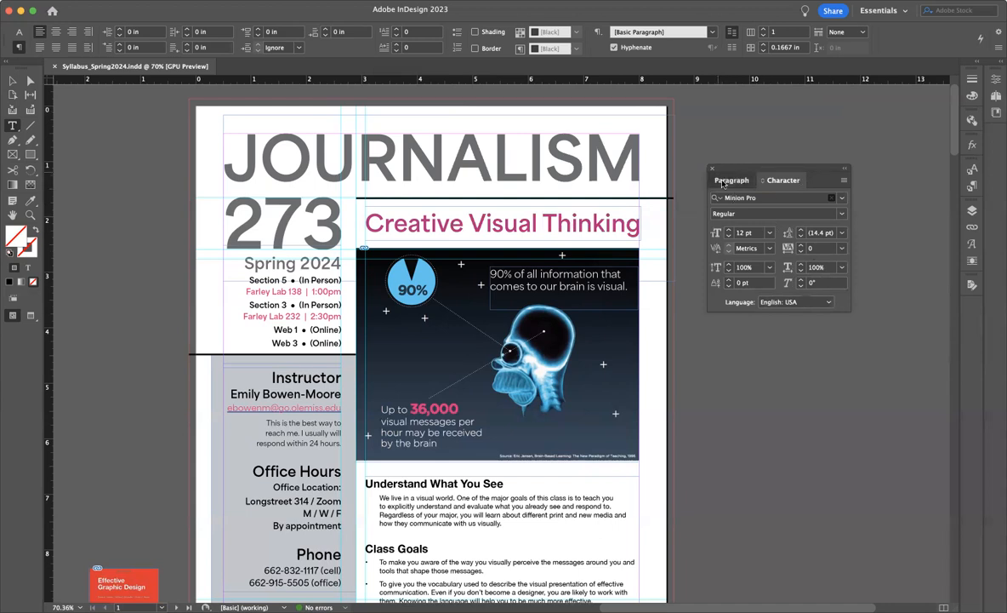
pyautogui.click(730, 180)
pyautogui.click(779, 181)
# Dock the Character and Paragraph group beside the existing panel icons, with Character ordered before Paragraph
pyautogui.moveTo(763, 171); pyautogui.dragTo(958, 257)
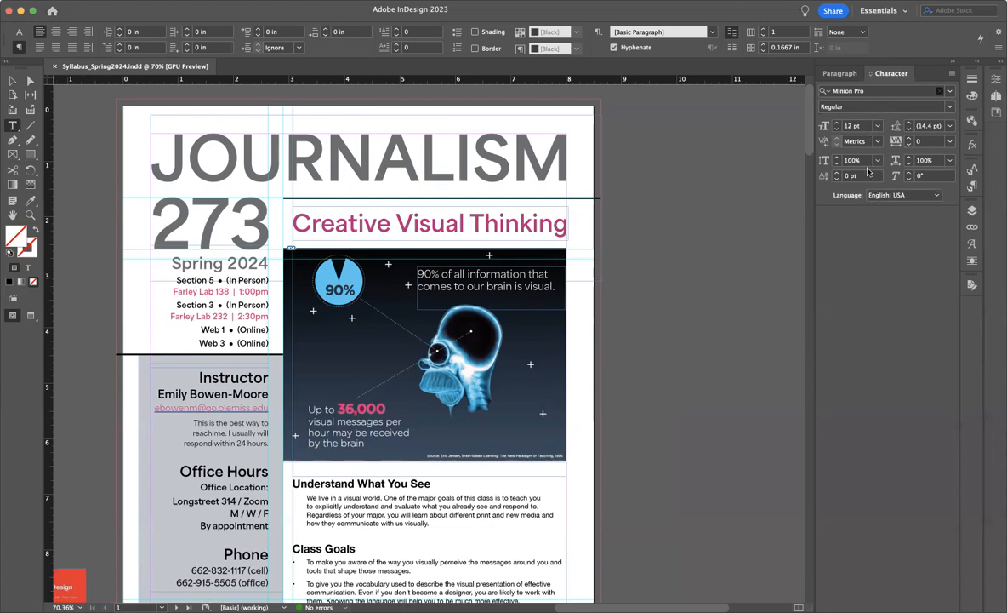
pyautogui.click(842, 74)
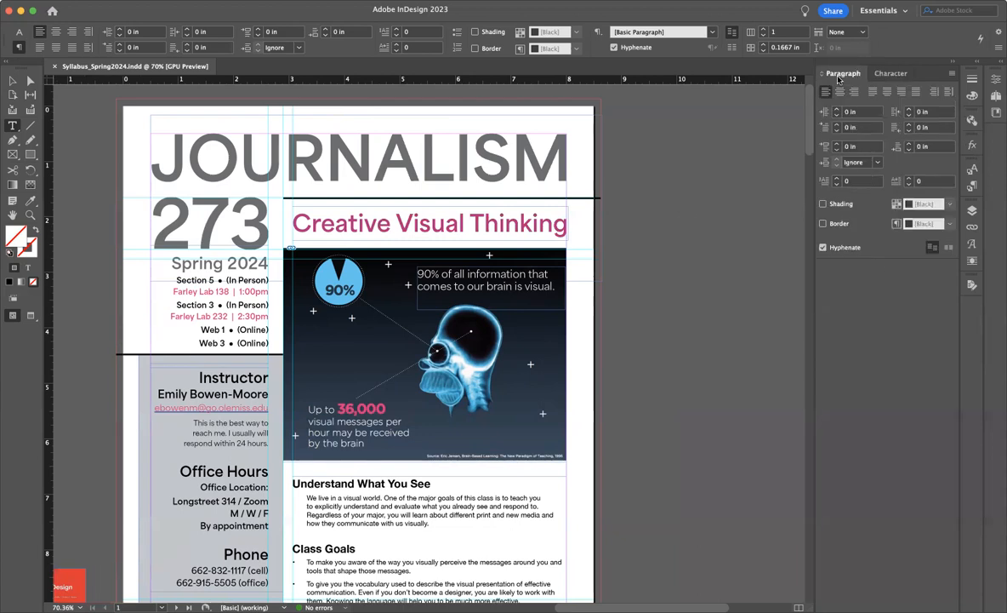
pyautogui.moveTo(853, 74)
pyautogui.mouseDown()
pyautogui.moveTo(765, 173)
pyautogui.moveTo(685, 292)
pyautogui.moveTo(859, 76)
pyautogui.mouseUp()
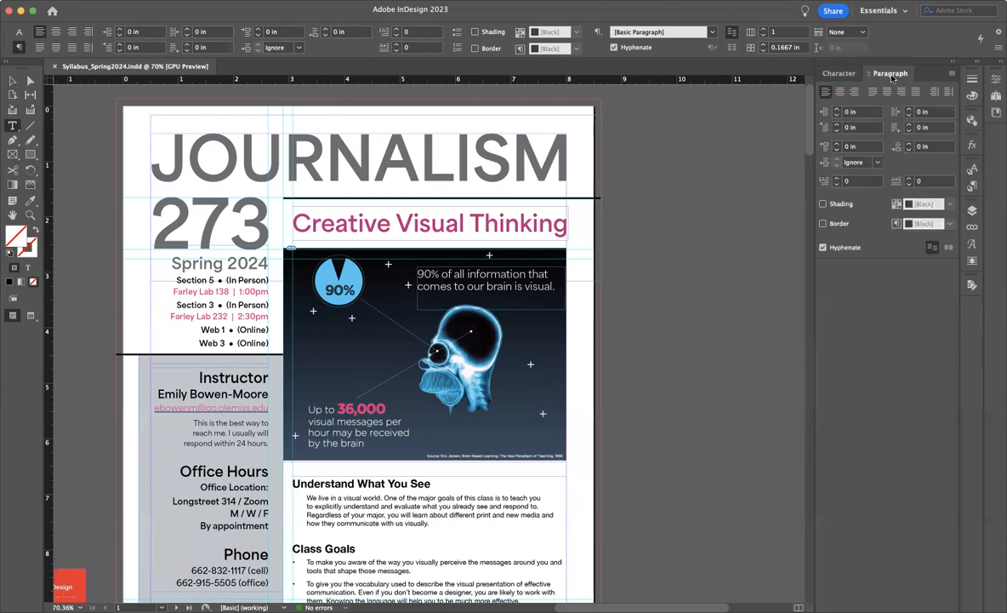
# Collapse the Character and Paragraph group to icons and dock it beneath the other icons in the neighbouring panel column
pyautogui.click(954, 63)
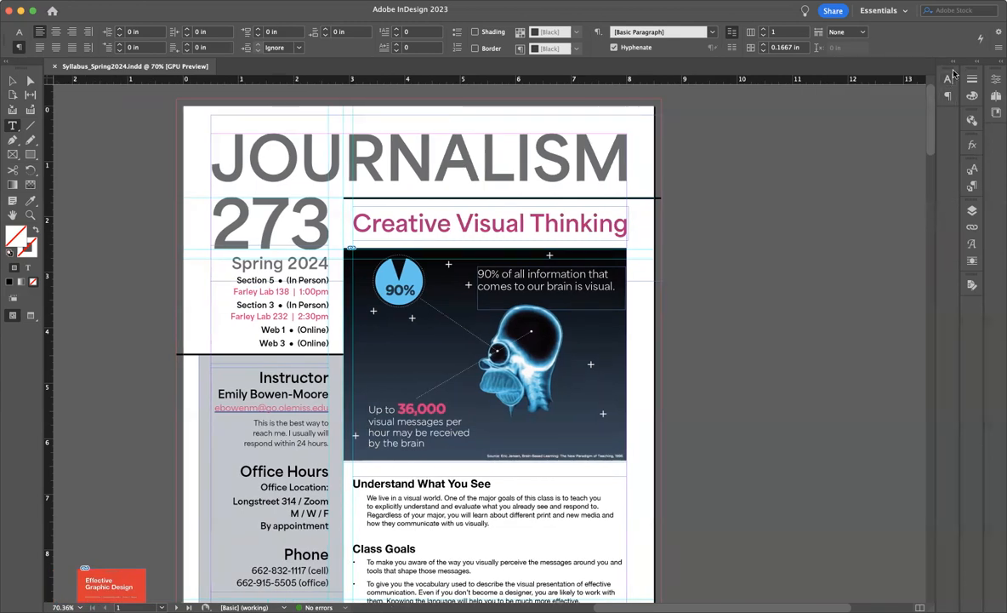
pyautogui.moveTo(951, 96); pyautogui.dragTo(972, 309)
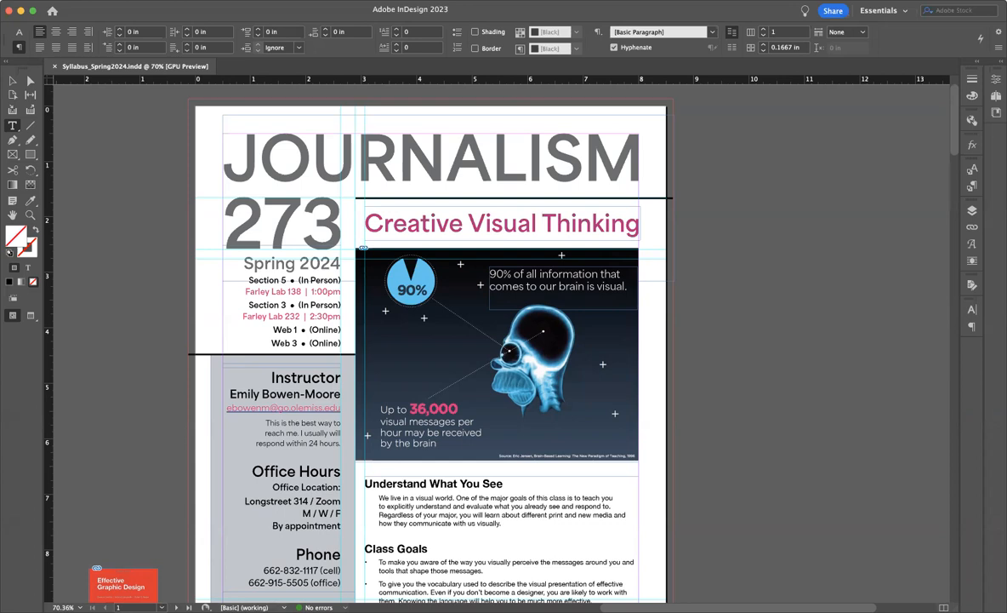
# Show the Preflight panel, separate it from the dock as a floating panel, and open the Links panel
pyautogui.press('alt+shift+super+f')
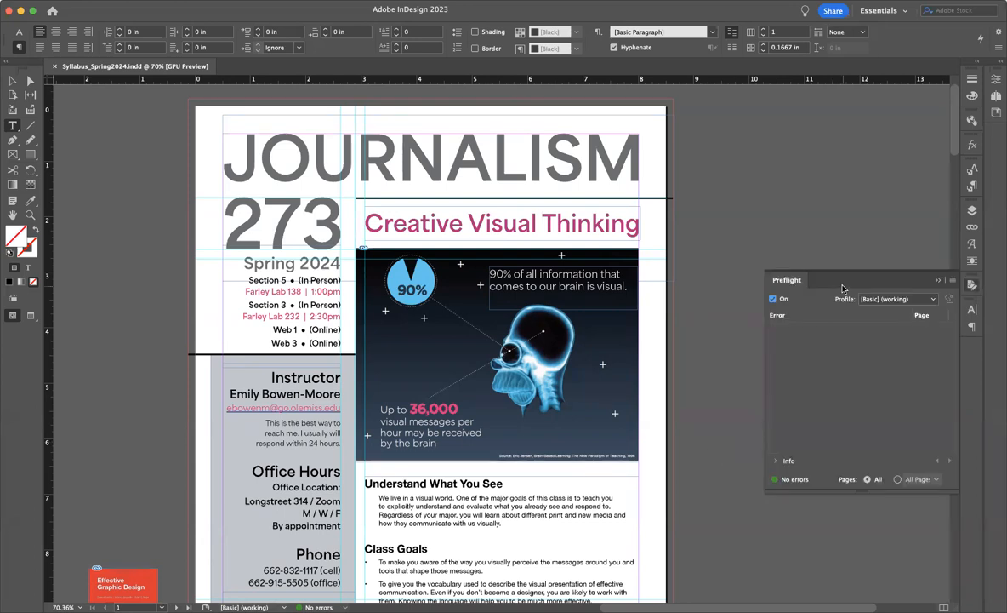
pyautogui.moveTo(843, 285); pyautogui.dragTo(828, 277)
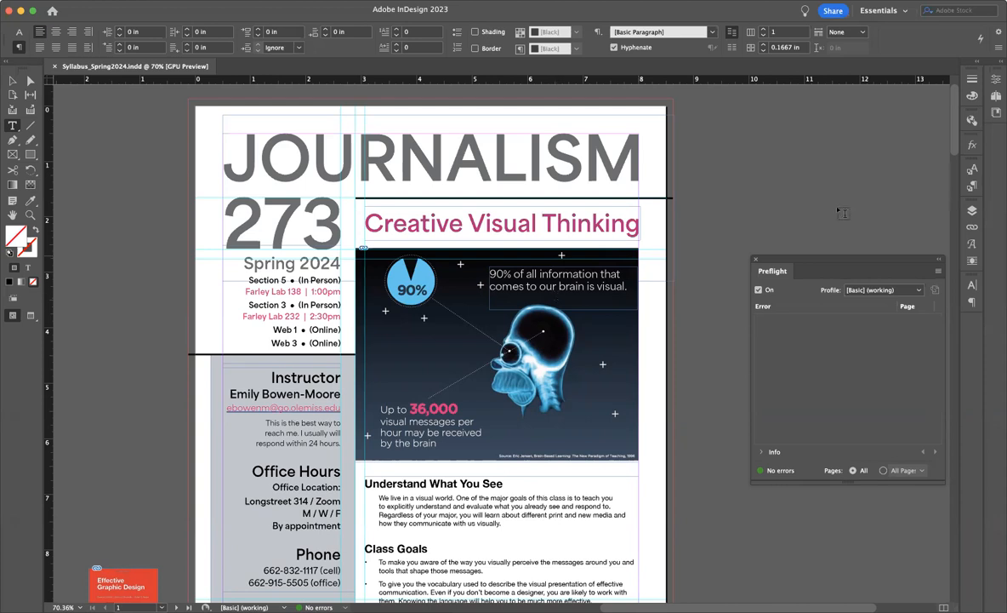
pyautogui.click(975, 228)
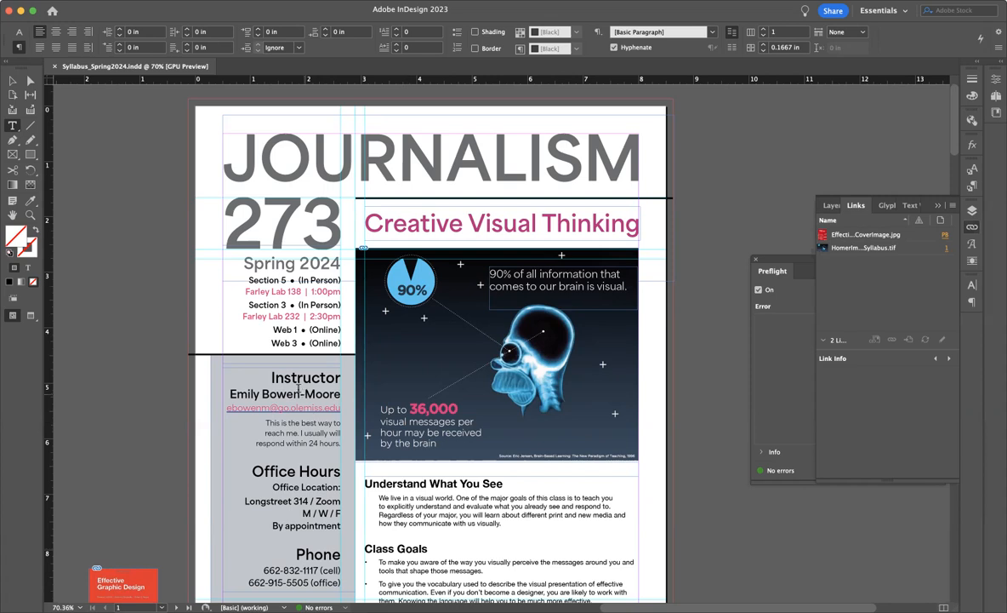
# Shorten the text frame with the Spring 2024 section listings to about 1.69 in high so its last line is overset
pyautogui.press('Escape')
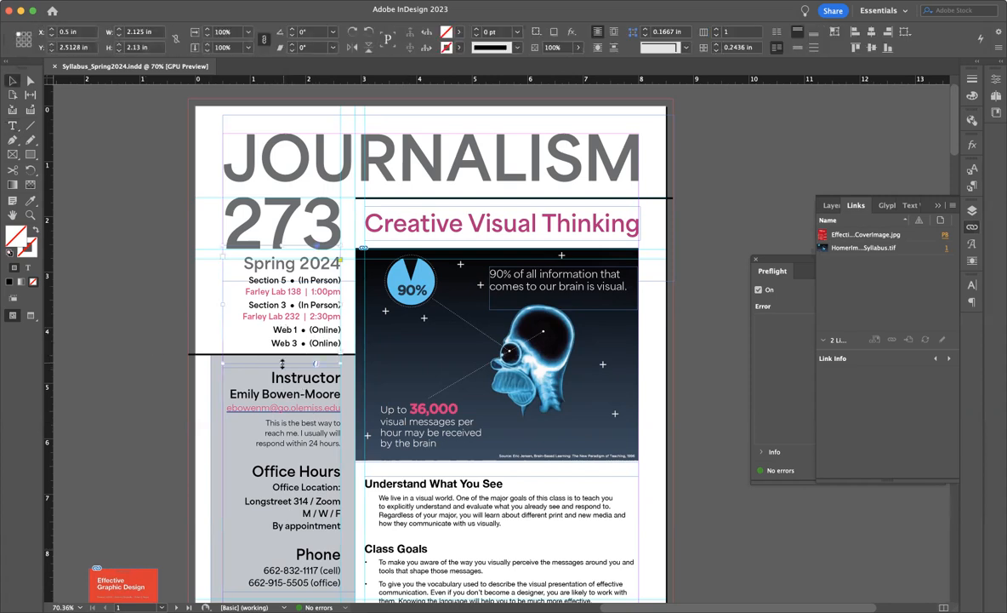
pyautogui.moveTo(283, 363); pyautogui.dragTo(283, 340)
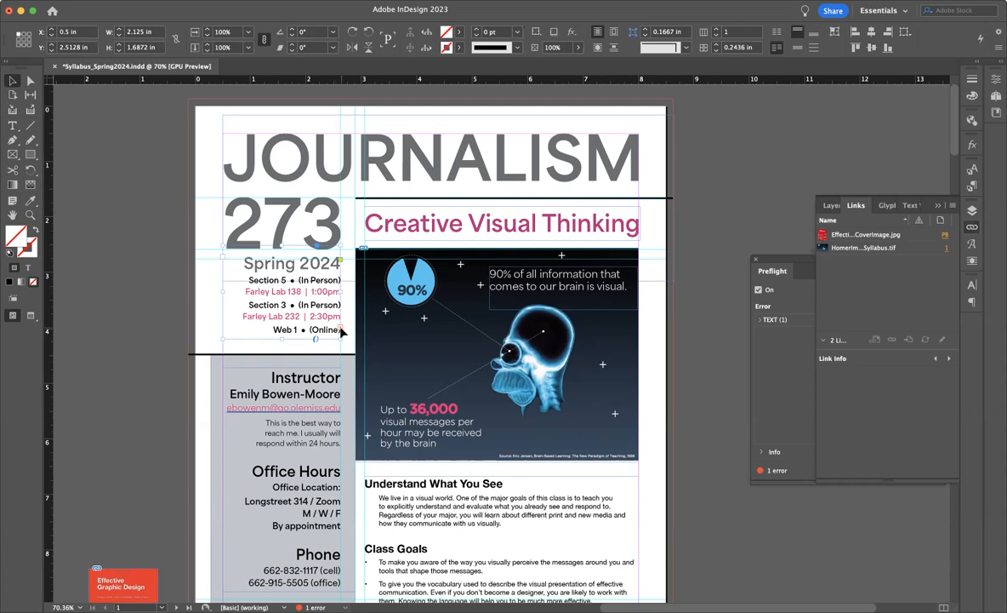
pyautogui.scroll(2, 342, 331)
pyautogui.scroll(3, 342, 331)
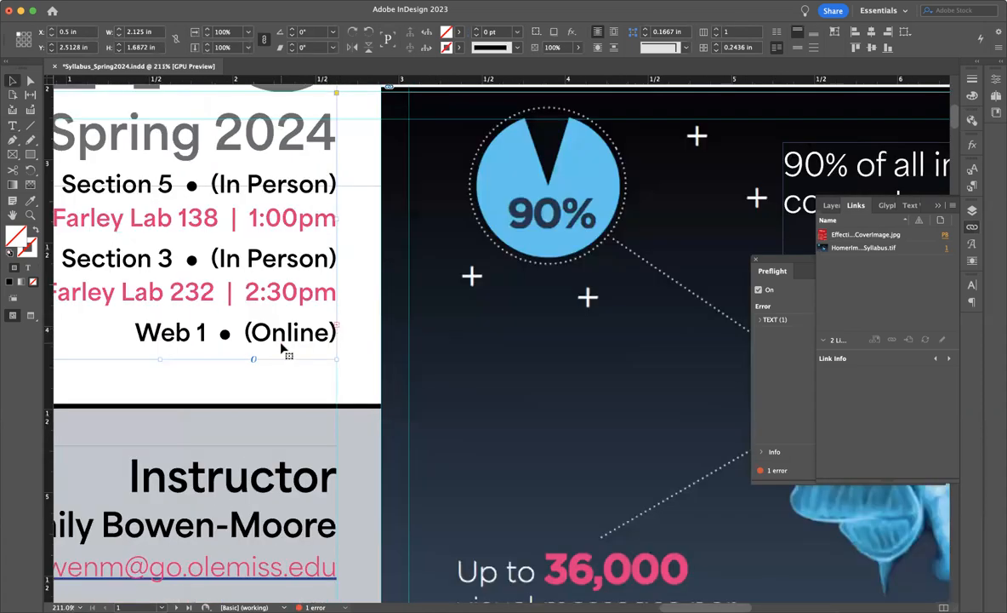
pyautogui.scroll(-3, 281, 358)
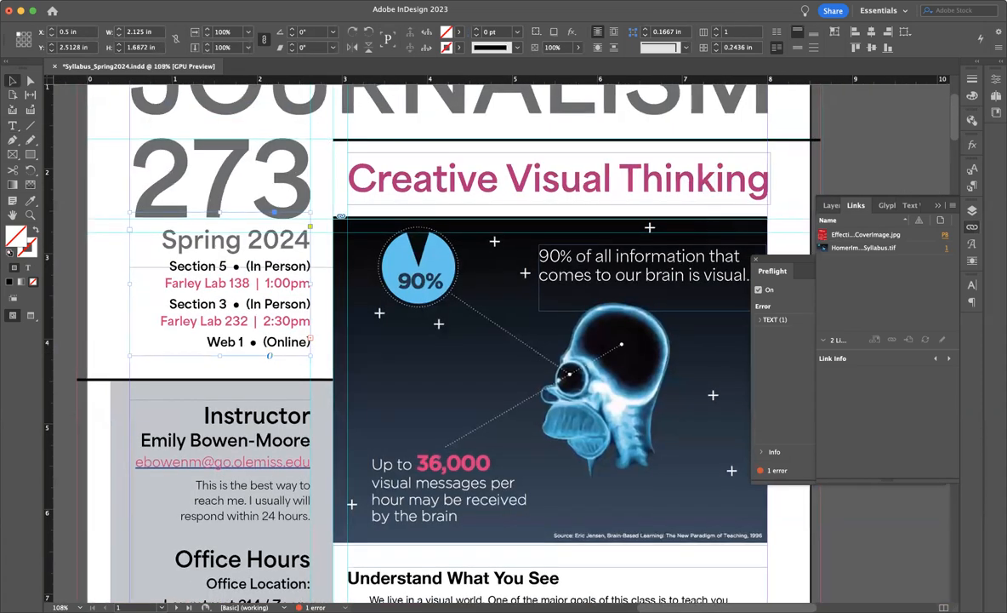
# Close and reopen the Preflight panel, expand the TEXT error, and go to the text frame listed under Overset text
pyautogui.click(756, 259)
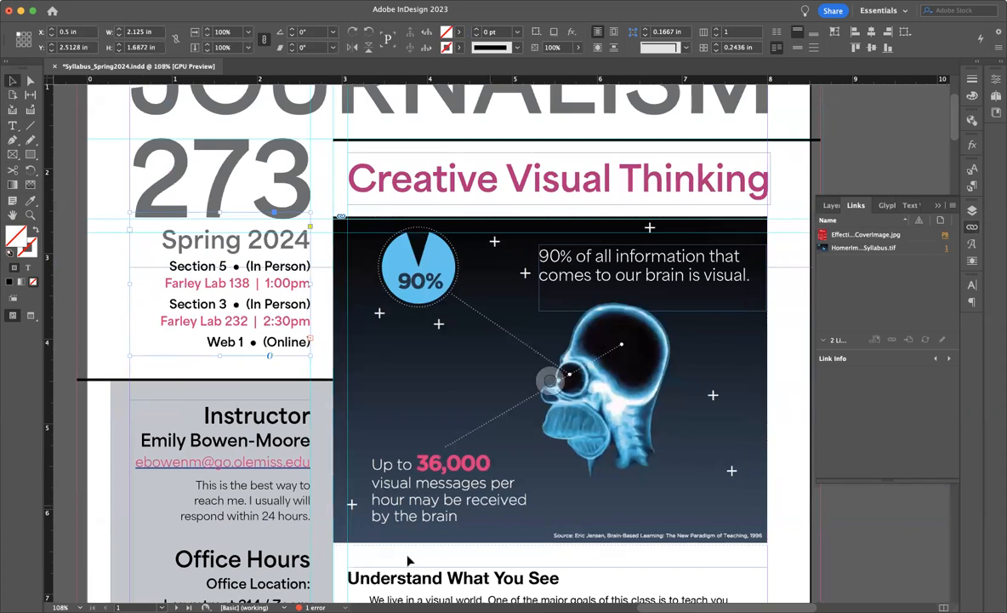
pyautogui.doubleClick(314, 607)
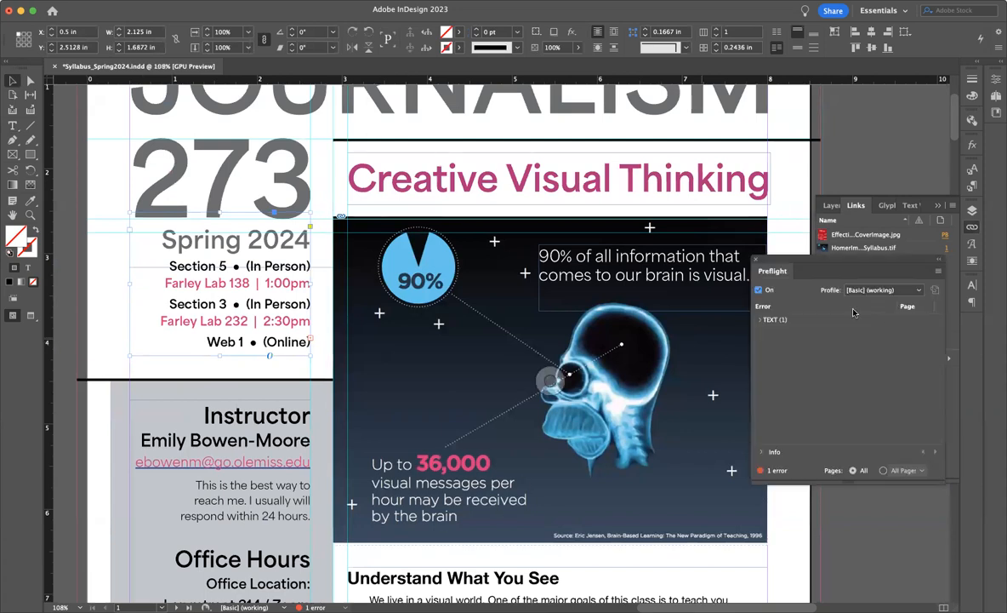
pyautogui.doubleClick(786, 319)
pyautogui.doubleClick(793, 333)
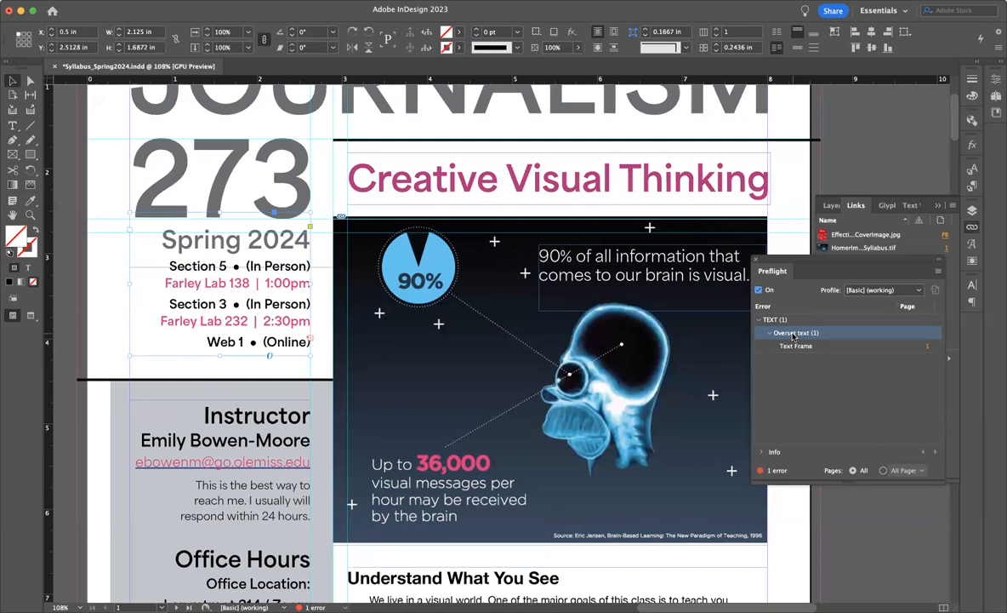
pyautogui.doubleClick(797, 348)
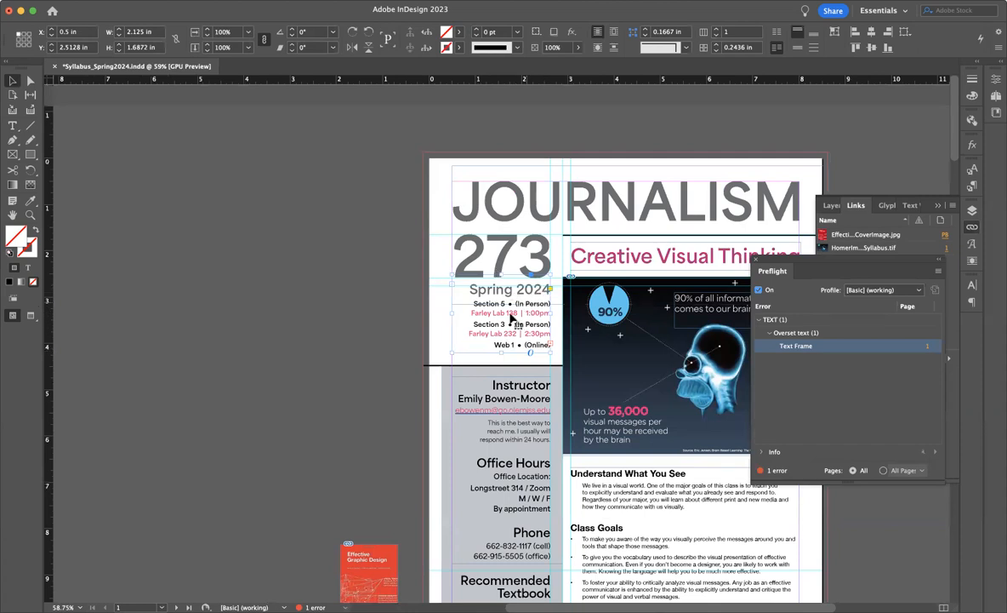
# Enlarge the overset section-listings text frame downward to about 1.92 in high
pyautogui.scroll(2, 514, 313)
pyautogui.scroll(2, 514, 313)
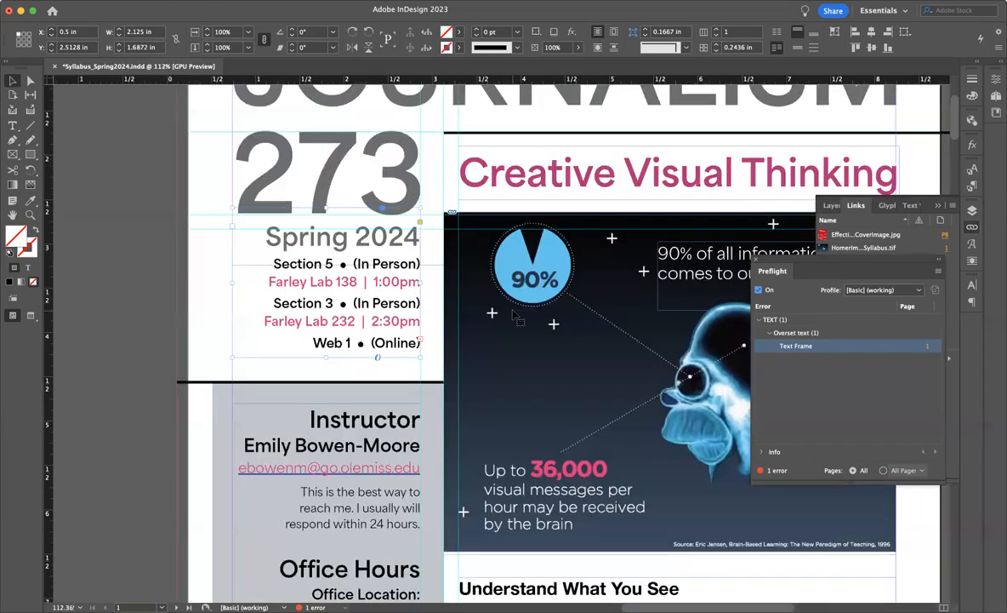
pyautogui.hscroll(2, 514, 314)
pyautogui.scroll(-1, 514, 314)
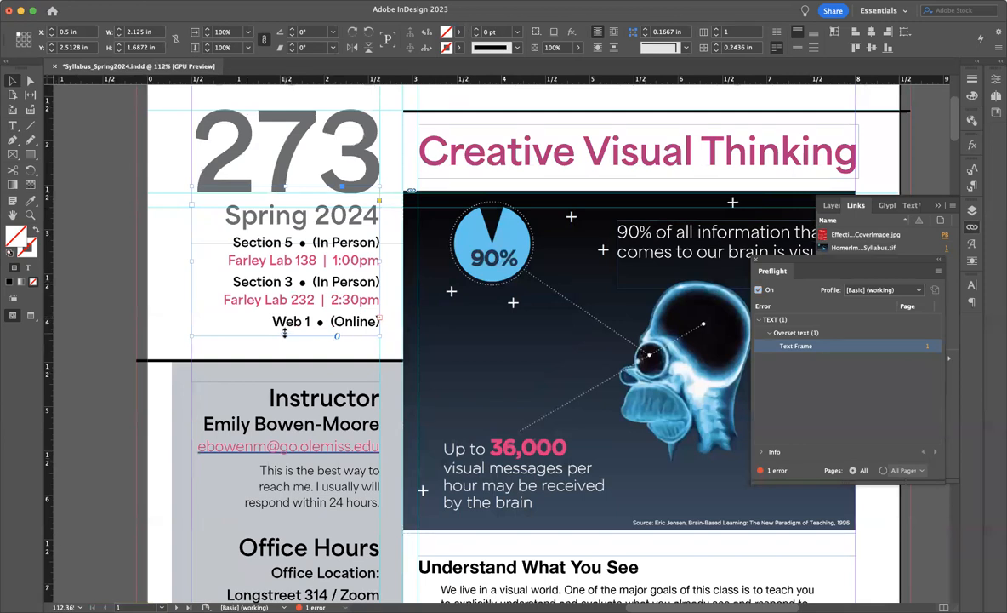
pyautogui.moveTo(285, 332); pyautogui.dragTo(285, 355)
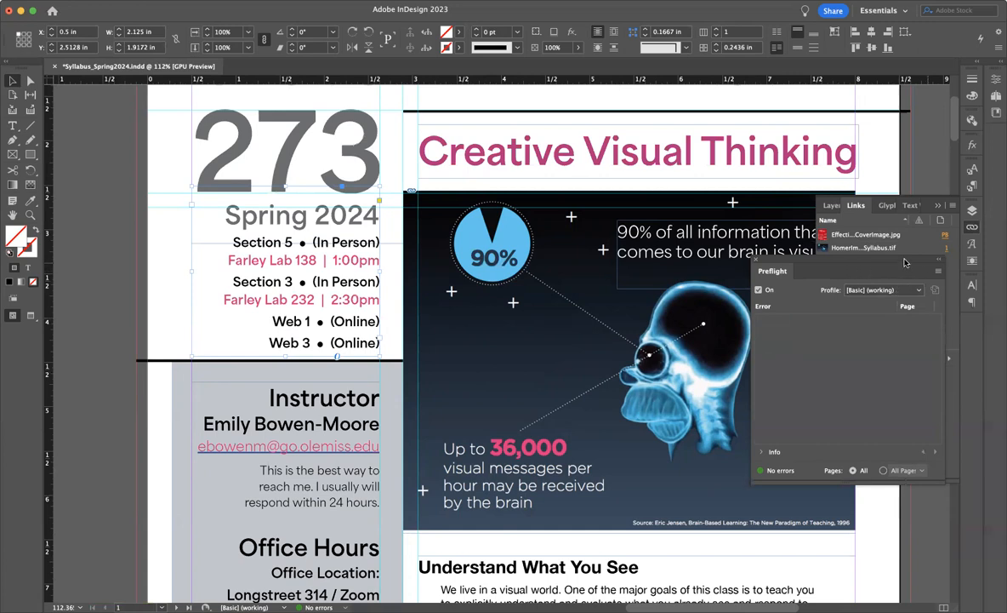
# Move the floating Preflight panel over the page and close it
pyautogui.moveTo(916, 272); pyautogui.dragTo(878, 290)
pyautogui.scroll(-2, 467, 311)
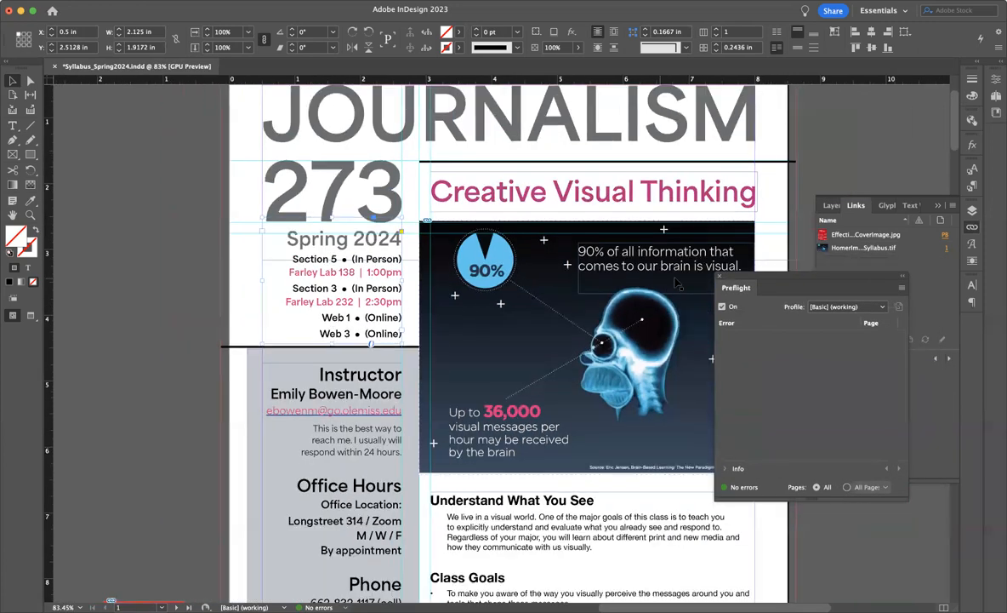
pyautogui.click(719, 278)
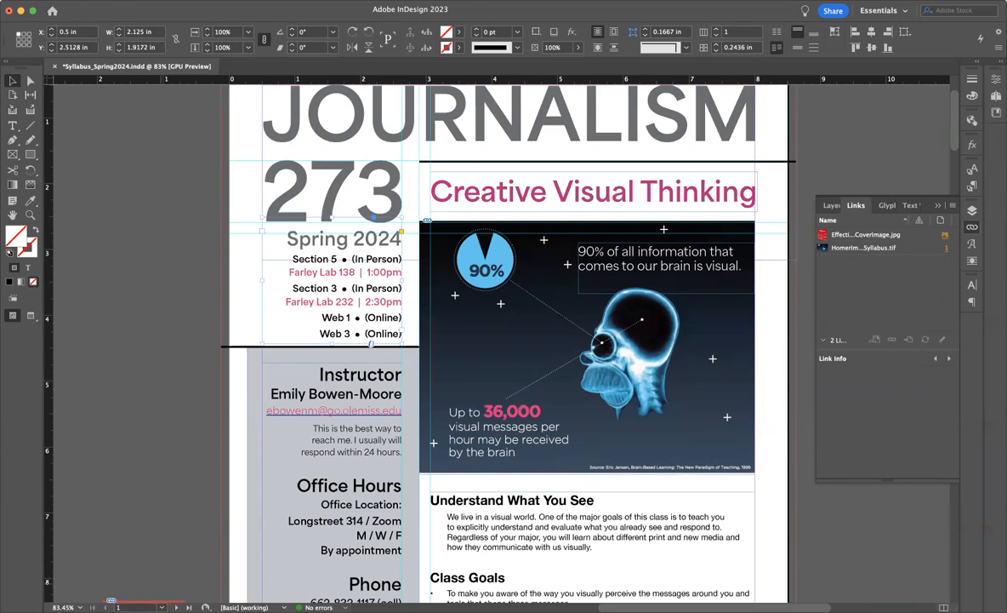
# Check the list of document pages, then dismiss it without switching pages and deselect the text frame
pyautogui.click(162, 607)
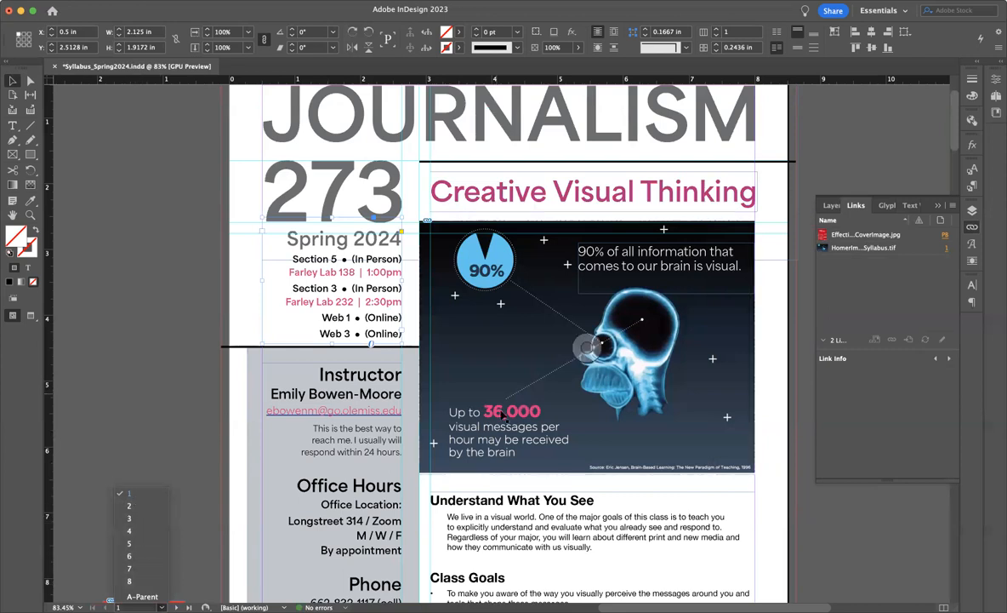
pyautogui.click(75, 448)
pyautogui.click(75, 448)
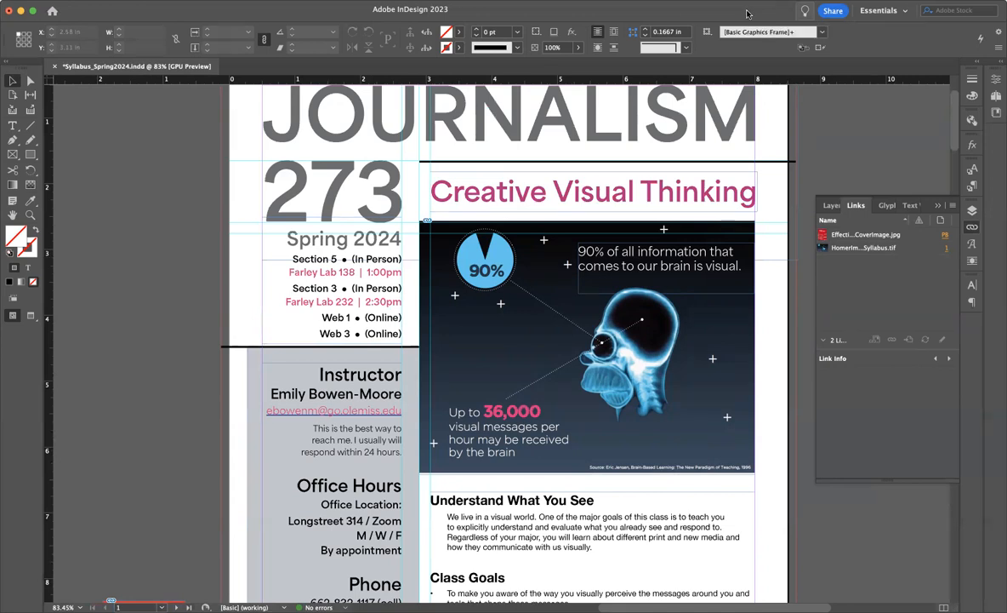
# Collapse the Links panel and view the lower part of page 1 with nothing left selected
pyautogui.click(938, 205)
pyautogui.moveTo(954, 140); pyautogui.dragTo(939, 402)
pyautogui.moveTo(944, 443); pyautogui.dragTo(899, 174)
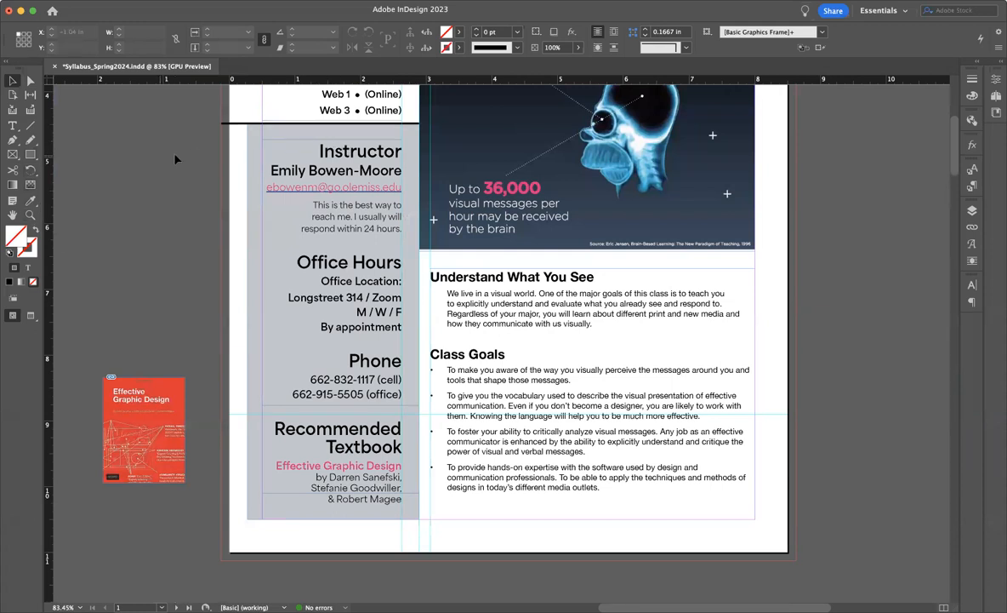
pyautogui.click(334, 107)
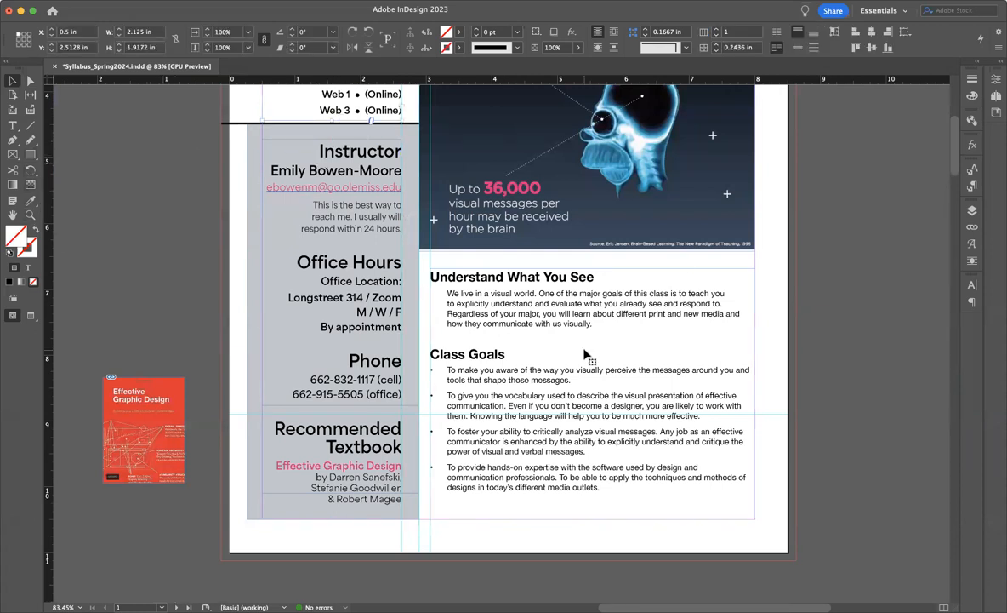
pyautogui.click(545, 155)
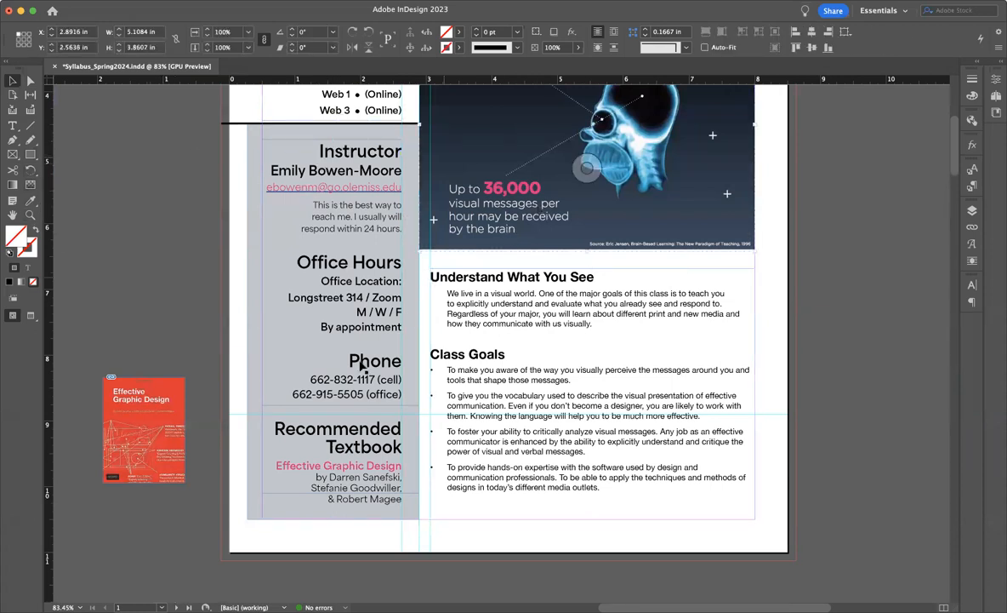
pyautogui.click(146, 322)
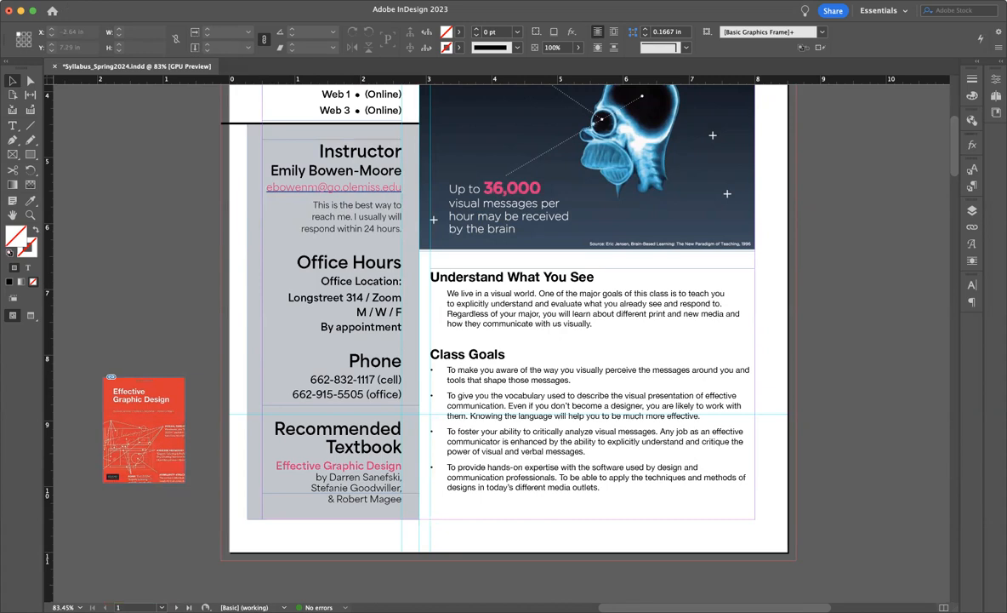
# Start a new document and set its units to Inches
pyautogui.click(77, 1)
pyautogui.moveTo(83, 7)
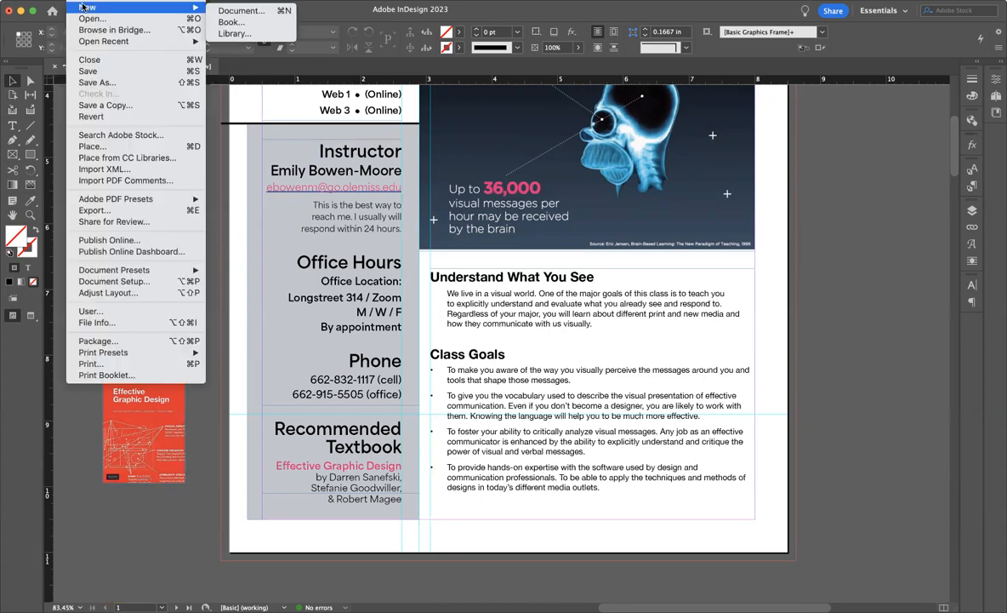
pyautogui.click(238, 11)
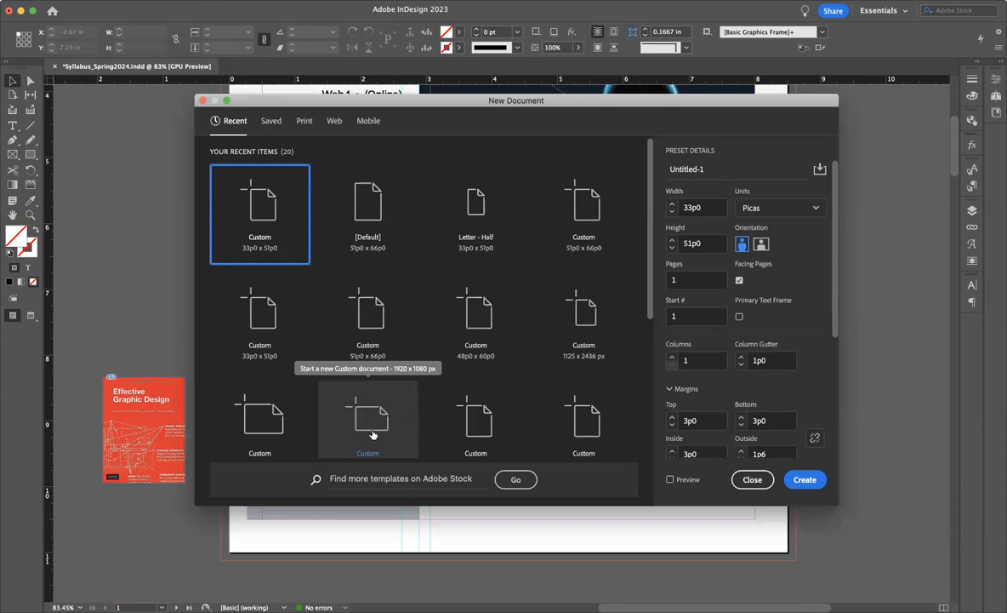
pyautogui.click(778, 210)
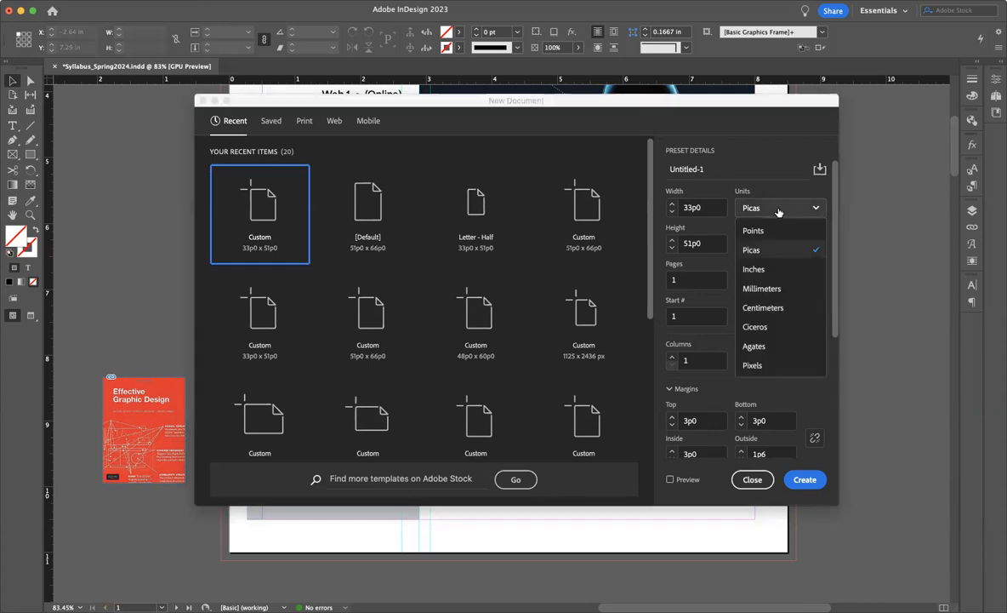
pyautogui.click(755, 269)
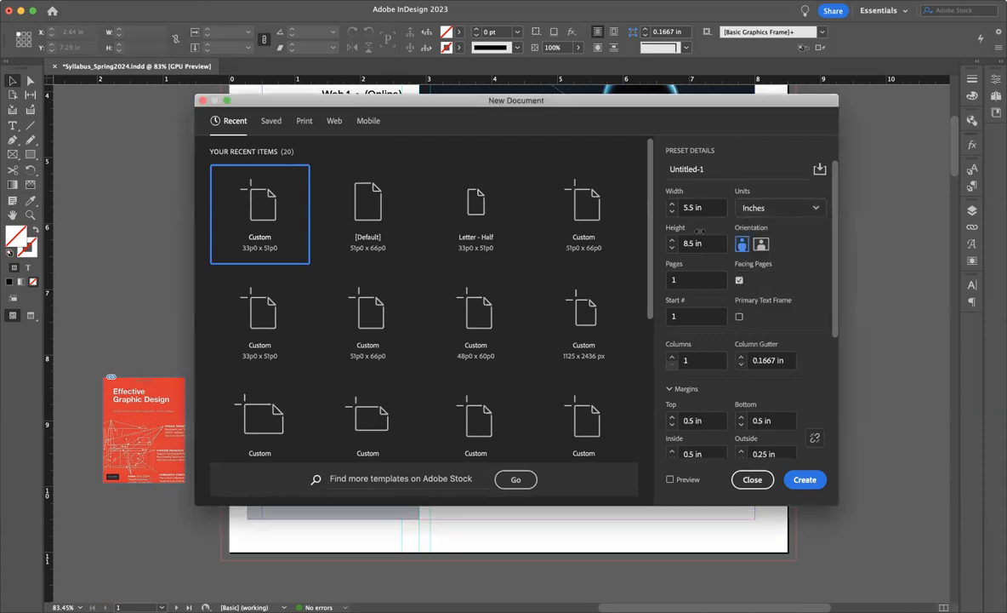
# Return the new document's units to Picas and switch to the Print presets with Letter selected
pyautogui.click(781, 212)
pyautogui.click(755, 248)
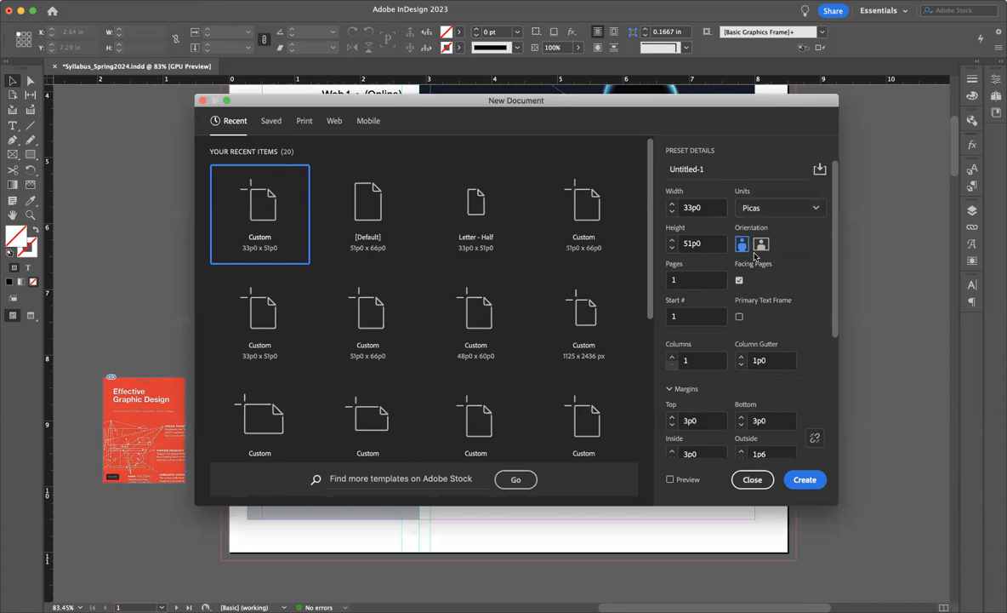
pyautogui.doubleClick(687, 208)
pyautogui.write('8.5')
pyautogui.click(305, 122)
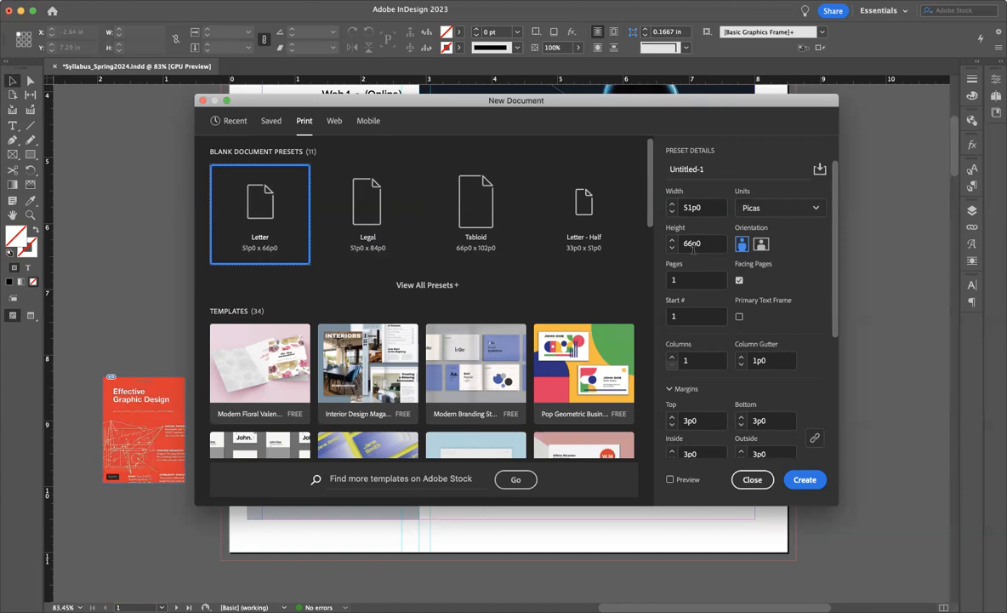
# Enter a width of 8.5" for the new document while its units remain Picas
pyautogui.click(706, 206)
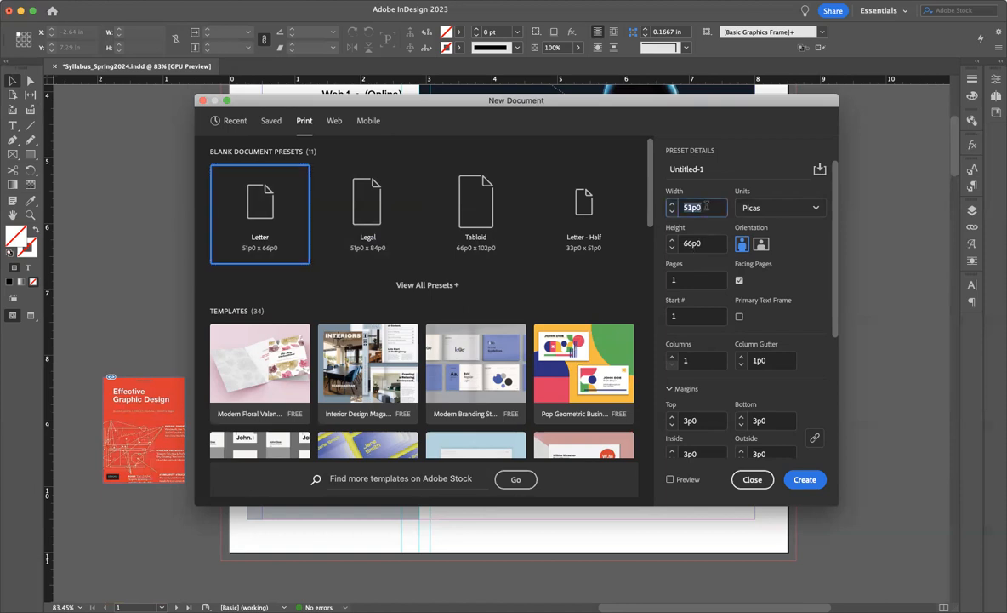
pyautogui.write('8.5"')
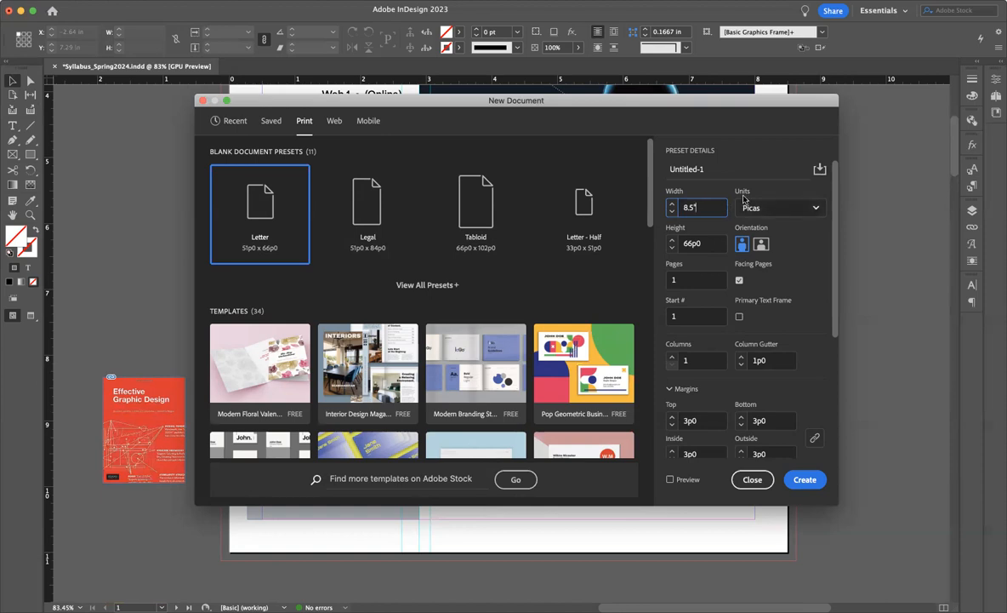
pyautogui.moveTo(720, 229); pyautogui.dragTo(719, 229)
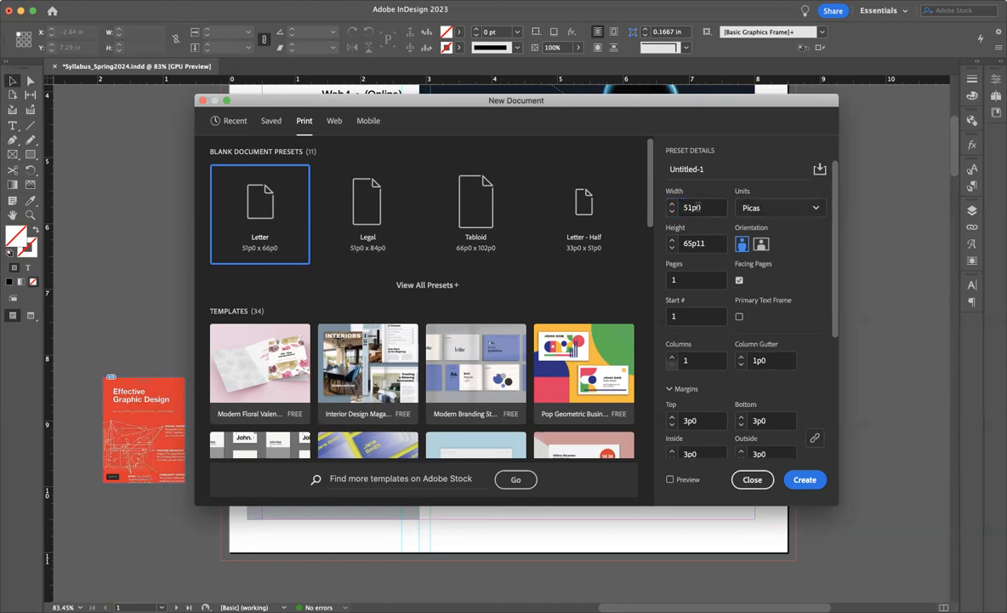
# Set the new document's units to Inches and its height to 11 in, then close the dialog without creating the document
pyautogui.click(766, 211)
pyautogui.click(759, 269)
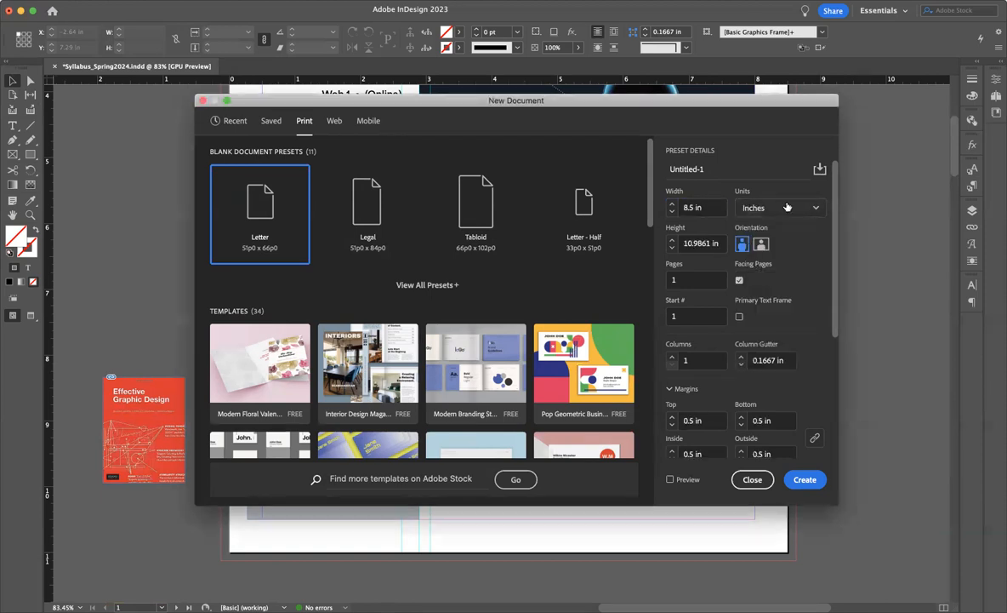
pyautogui.doubleClick(695, 244)
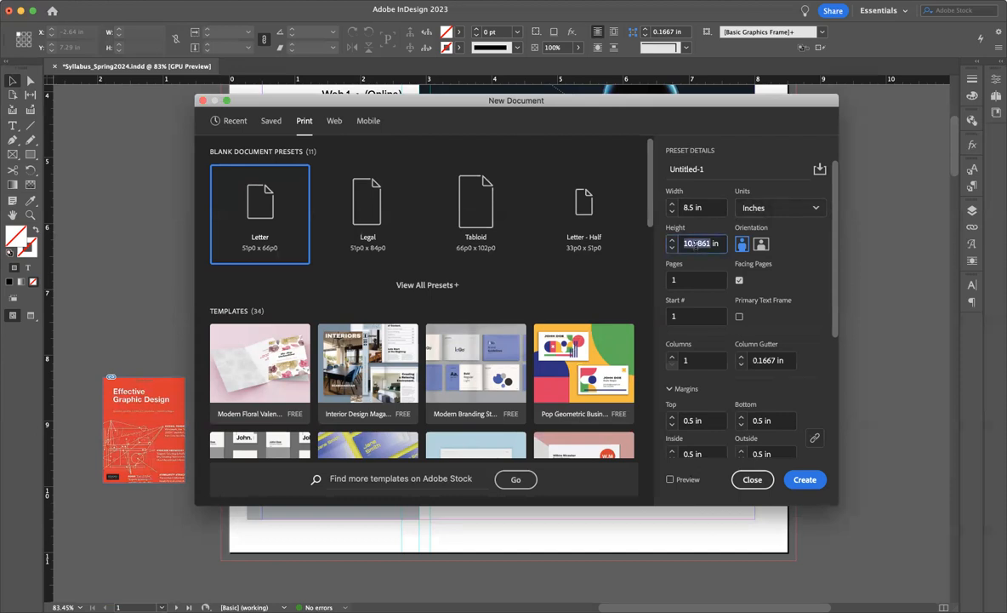
pyautogui.write('11')
pyautogui.click(809, 247)
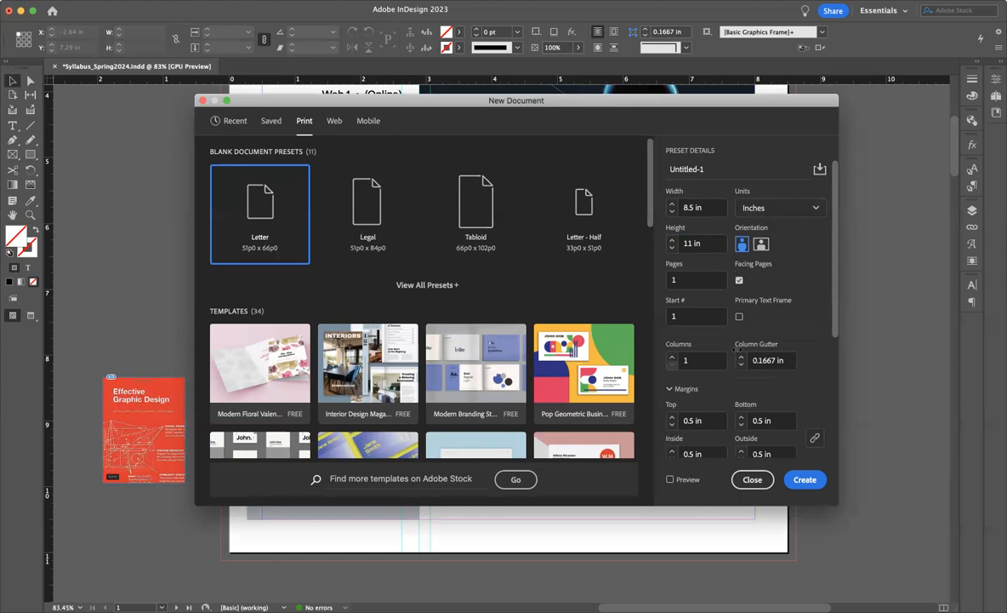
pyautogui.click(752, 480)
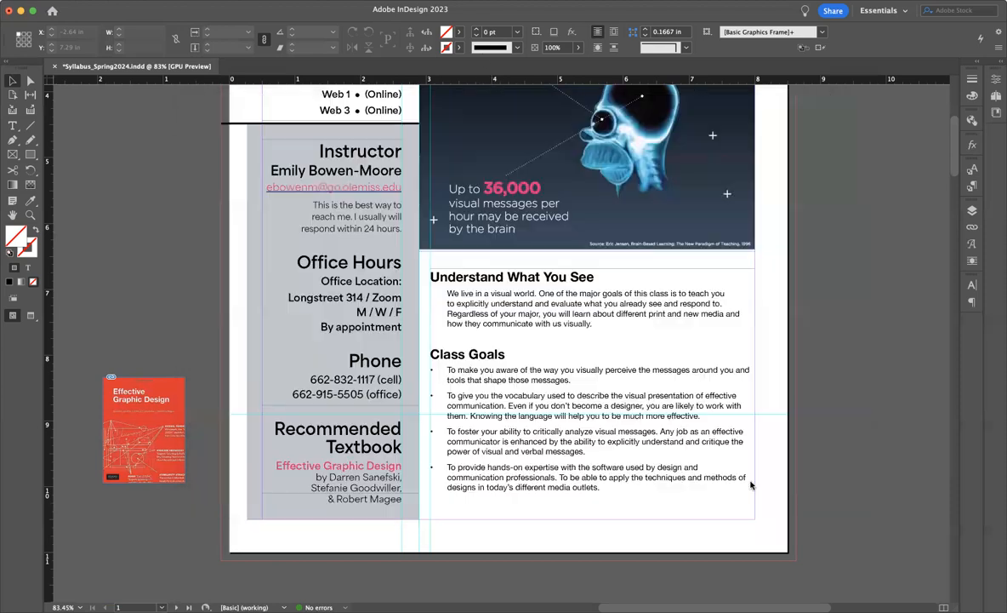
# Switch the document's ruler units to Picas and back to Inches, and hide and redisplay the rulers
pyautogui.rightClick(51, 80)
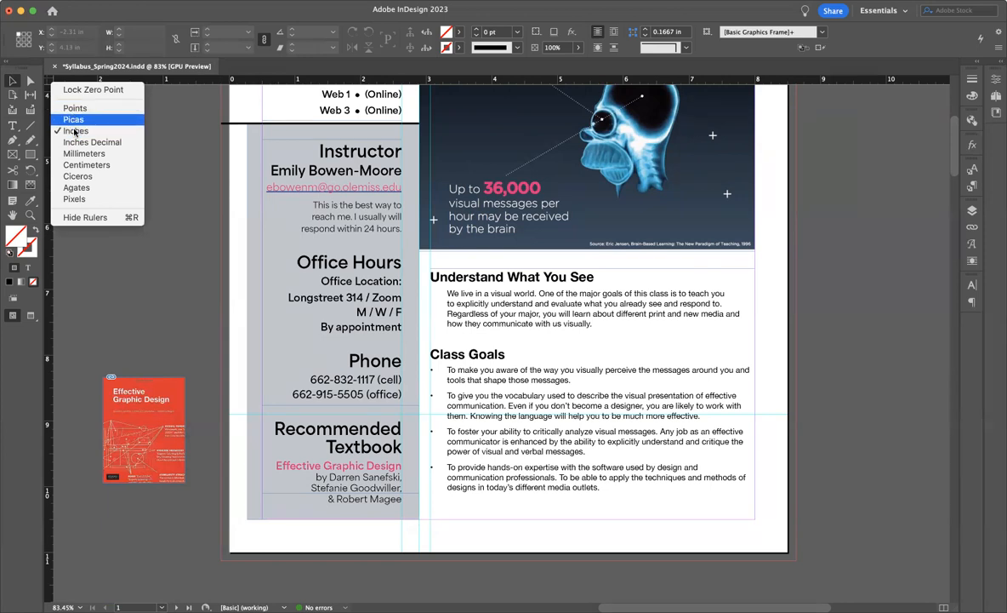
pyautogui.click(73, 120)
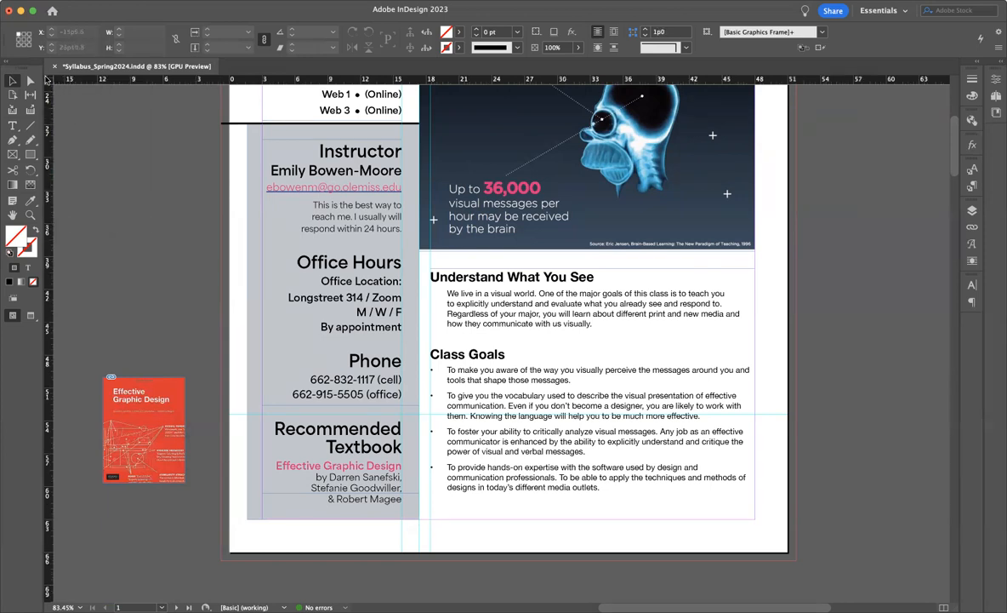
pyautogui.rightClick(49, 79)
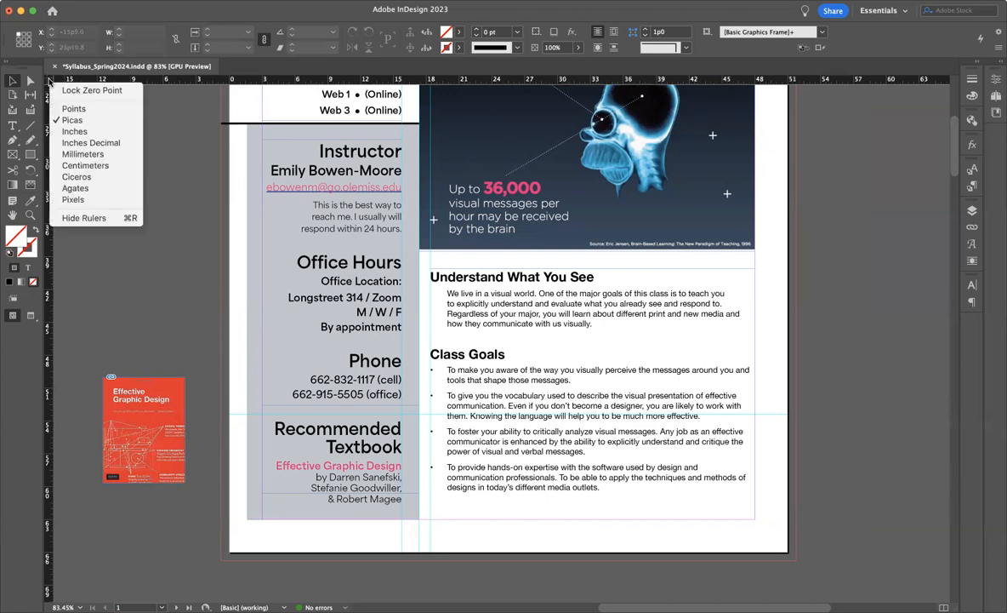
pyautogui.click(76, 128)
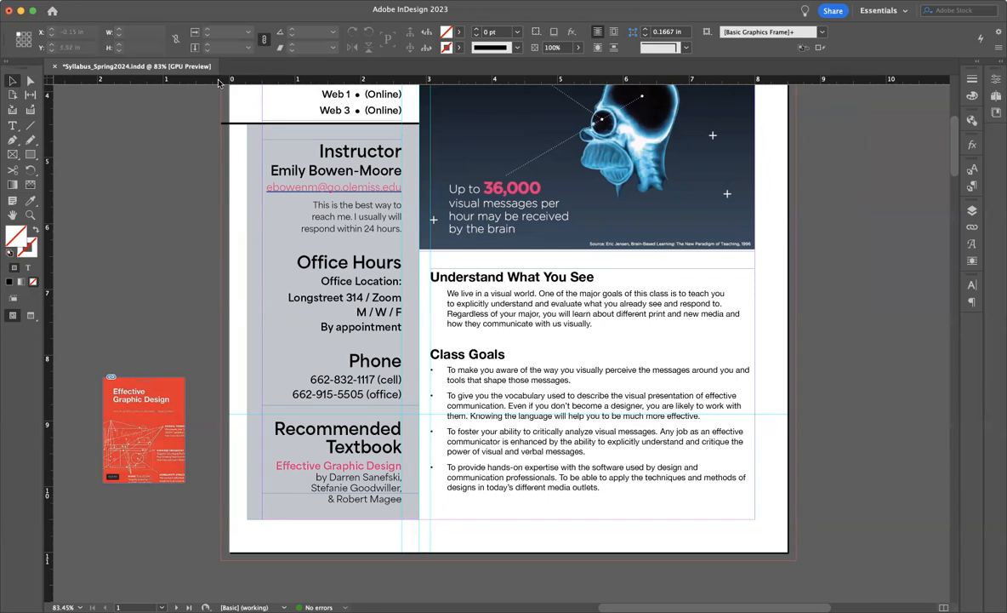
pyautogui.press('super+r')
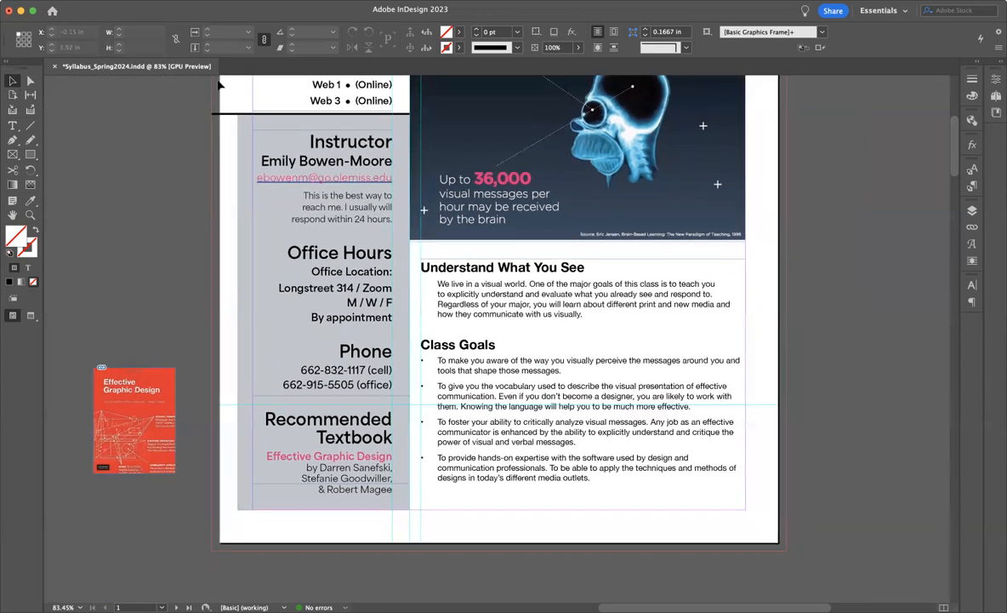
pyautogui.press('super+r')
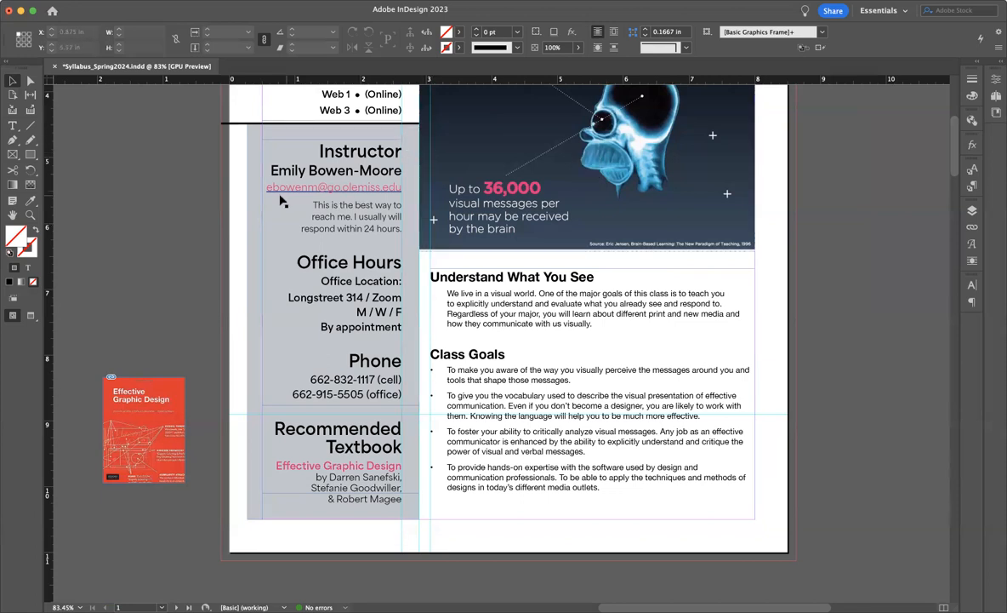
# Pull a vertical guide onto the pasteboard beside the page and a horizontal guide to about 11.28 in below it, and remove both
pyautogui.moveTo(49, 204); pyautogui.dragTo(204, 223)
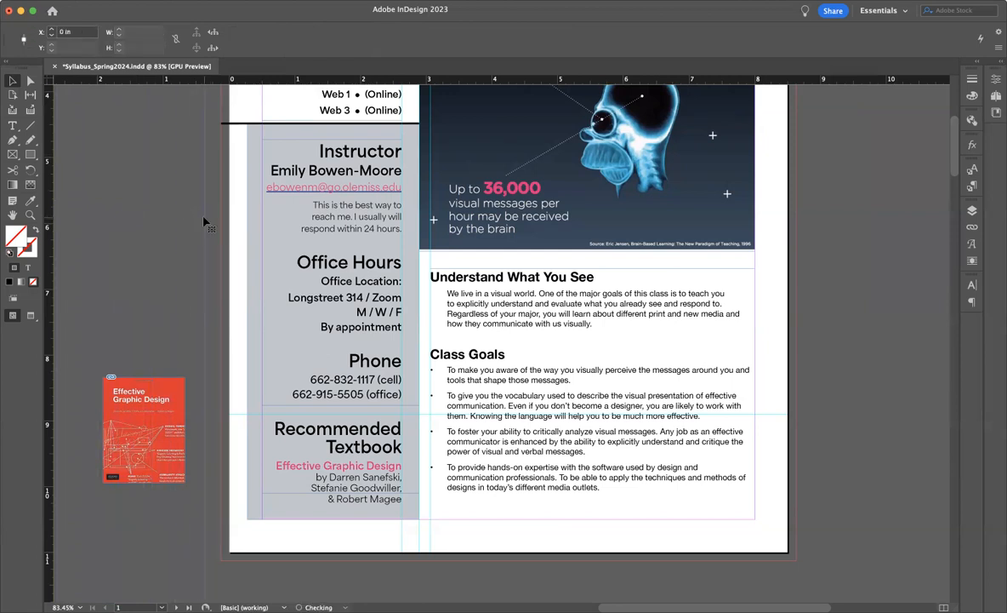
pyautogui.moveTo(249, 79); pyautogui.dragTo(274, 576)
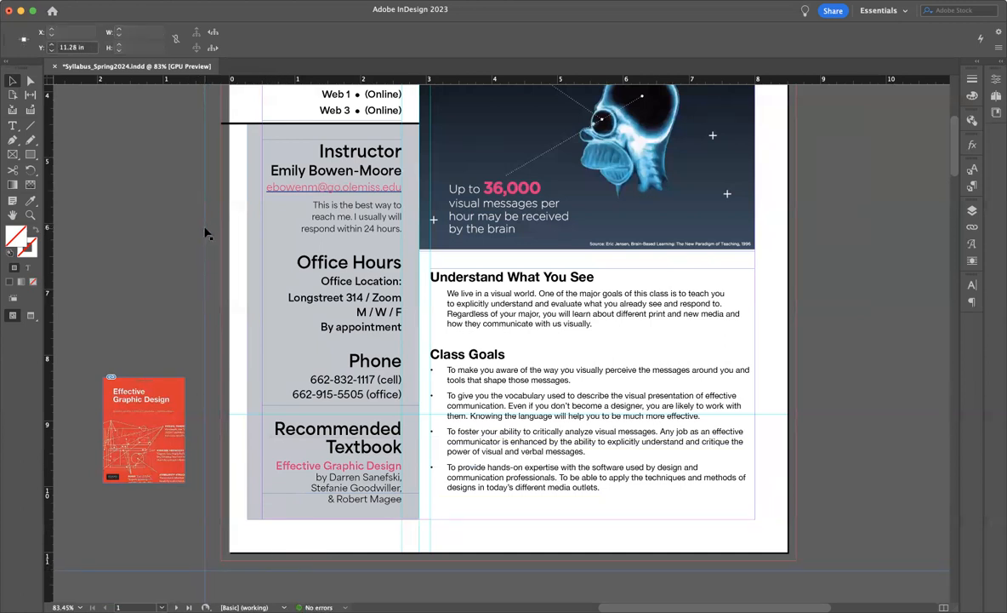
pyautogui.moveTo(205, 230); pyautogui.dragTo(49, 234)
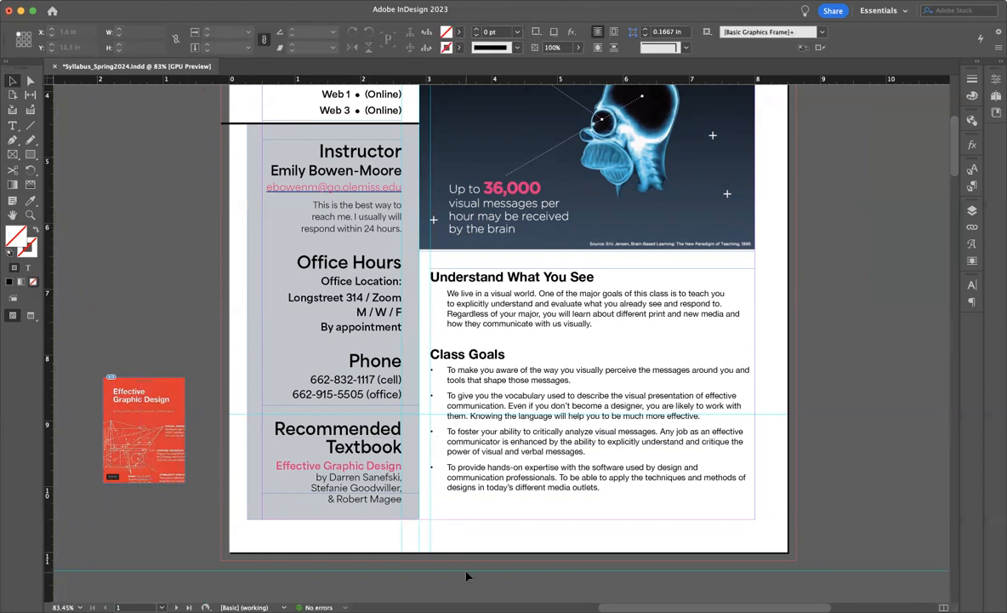
pyautogui.scroll(8, 466, 577)
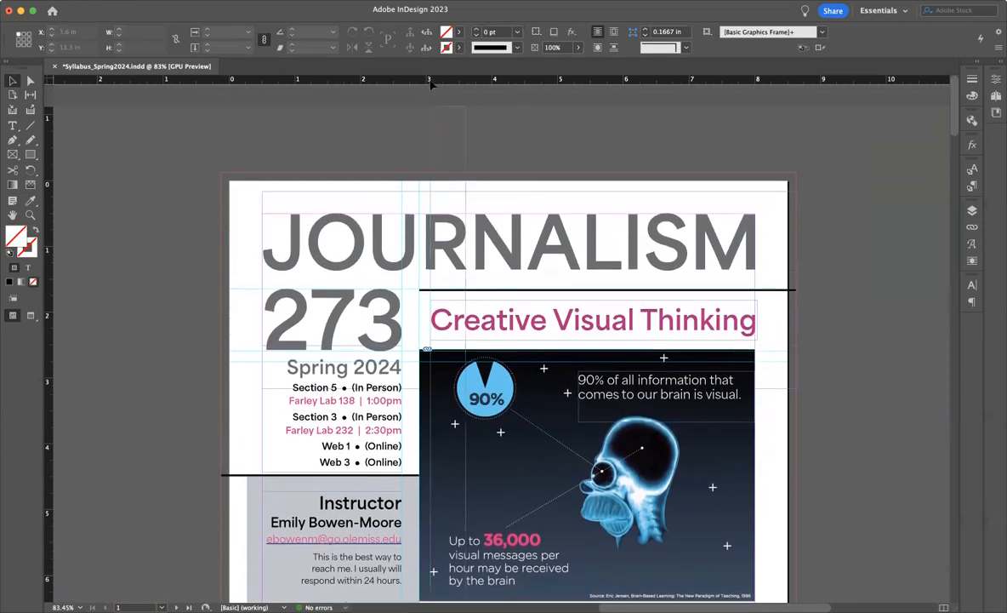
# Select all objects on the syllabus page, examine their frames down the page, and clear the selection
pyautogui.press('super+a')
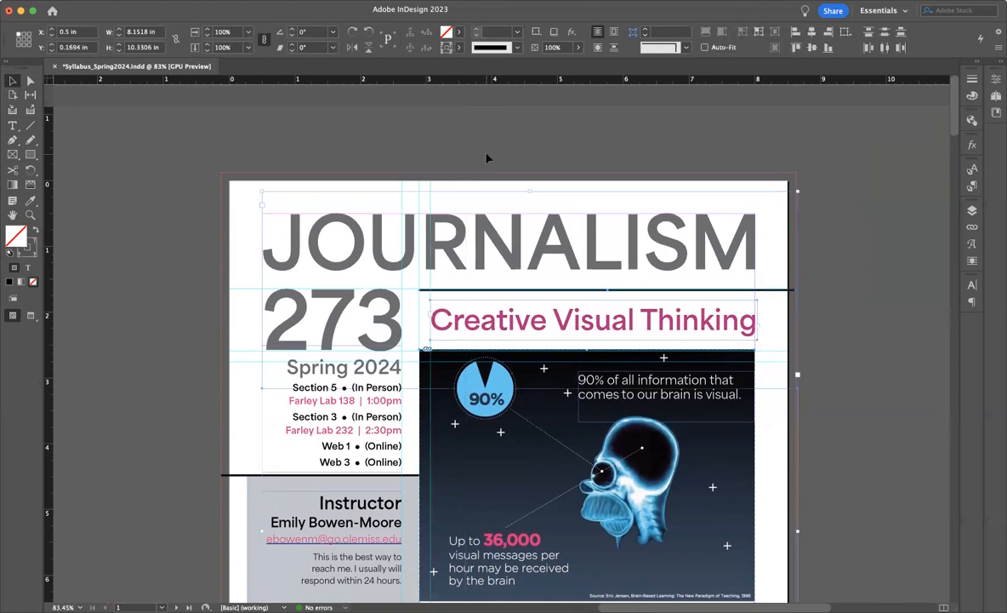
pyautogui.scroll(-2, 485, 145)
pyautogui.hscroll(1, 485, 144)
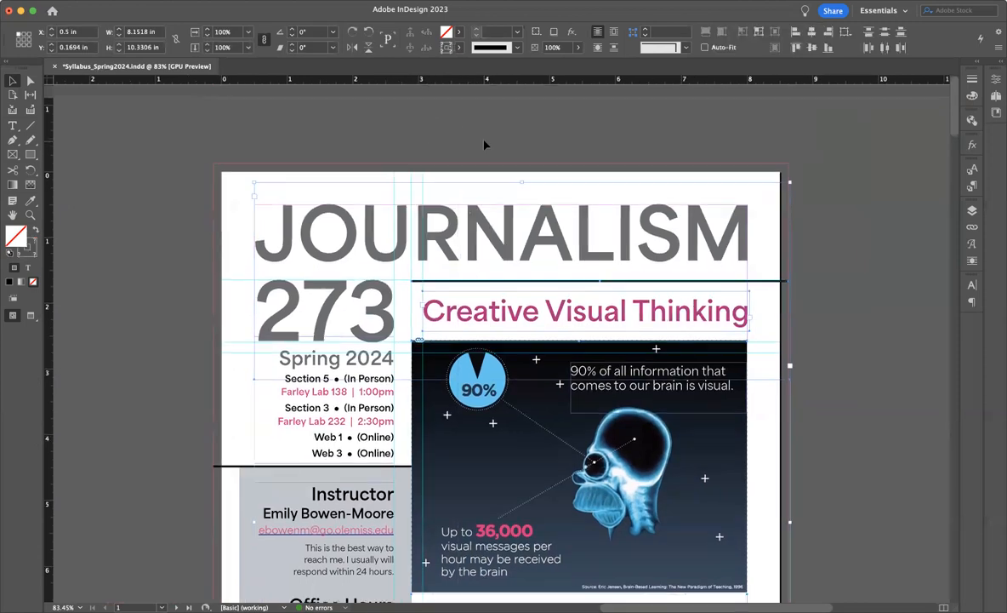
pyautogui.scroll(-5, 485, 145)
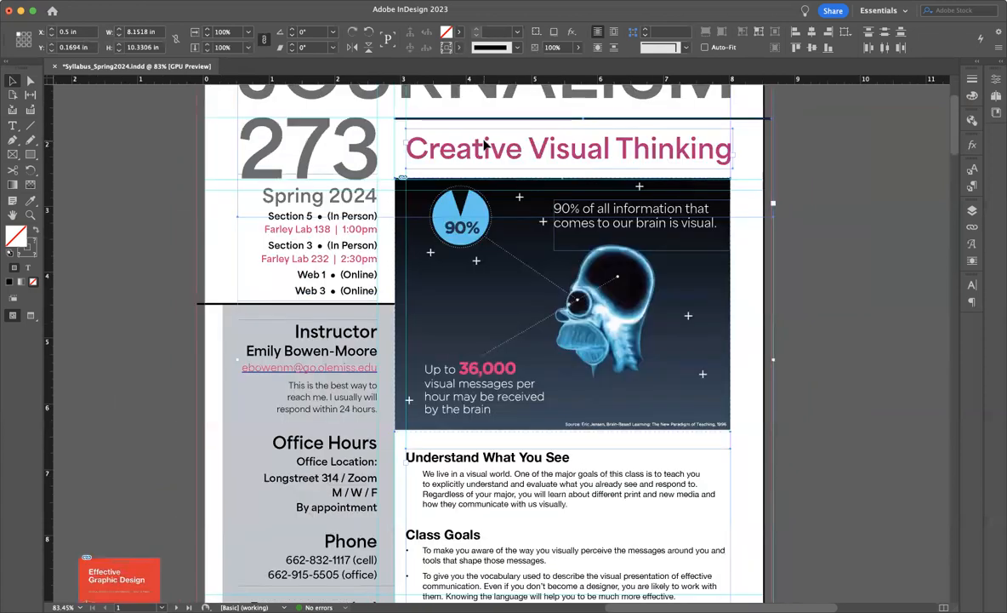
pyautogui.scroll(-1, 485, 145)
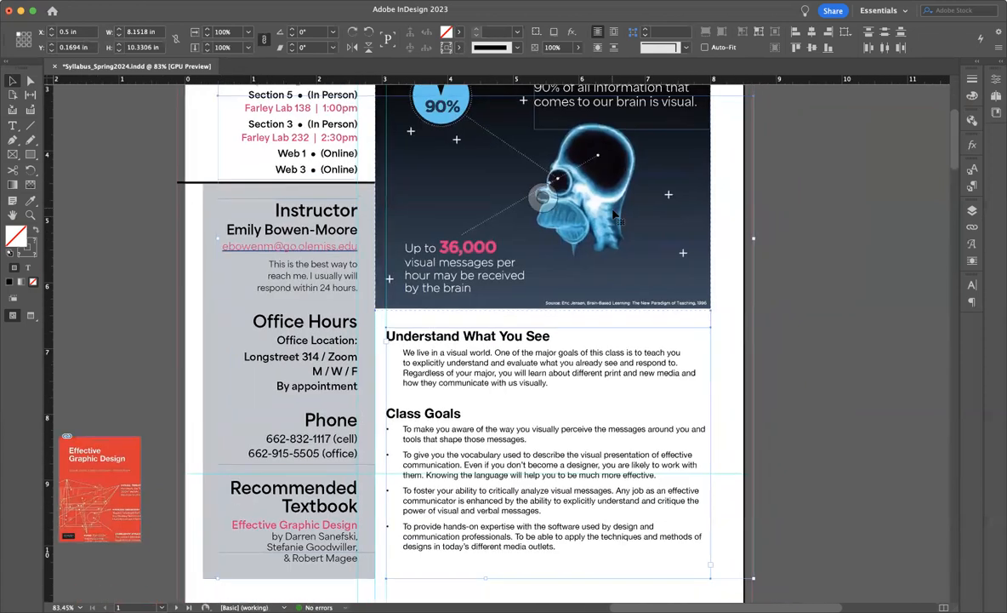
pyautogui.click(847, 255)
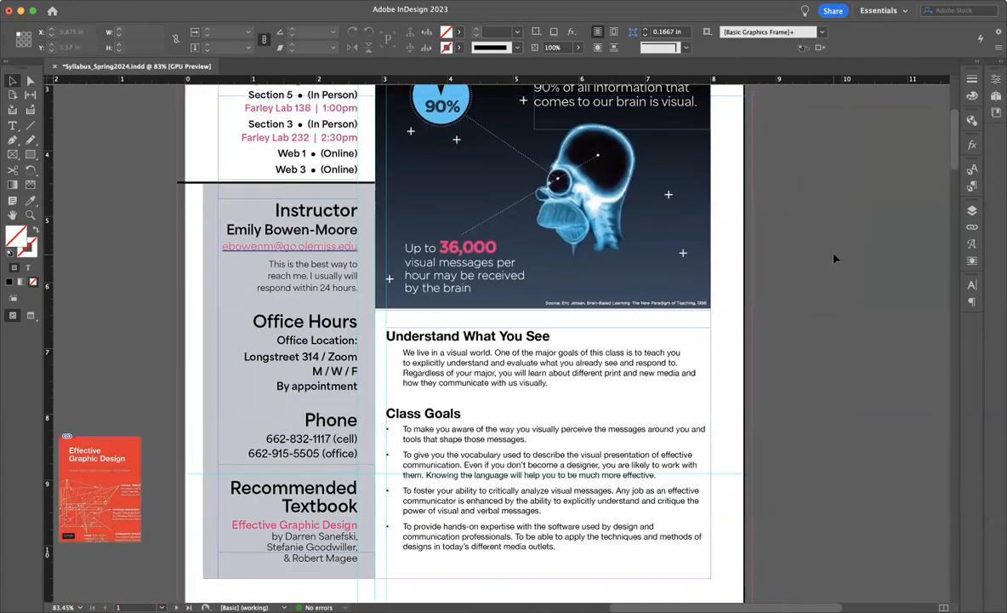